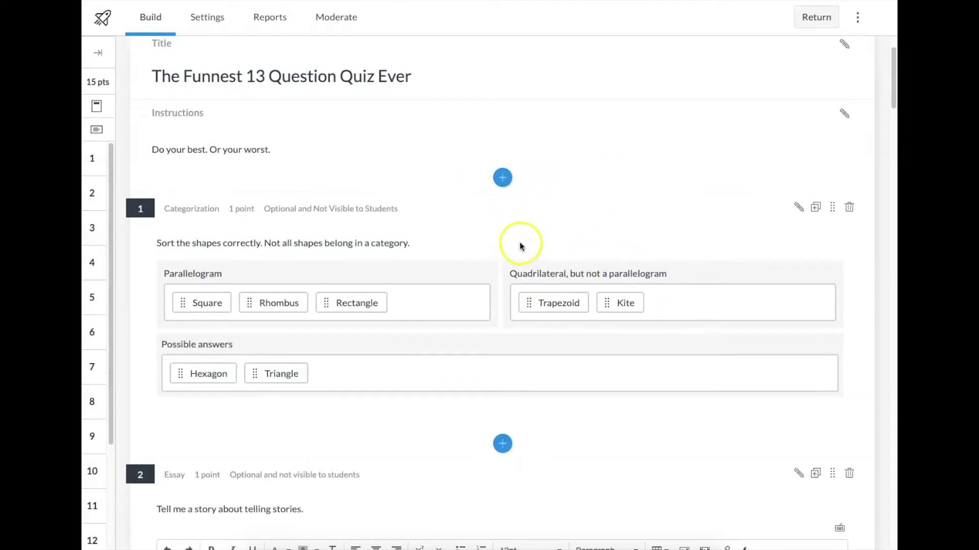
Open the Categorization question for editing, examine its categories, answers and distractors, and close it with Done.
scroll(518, 222, down, 1)
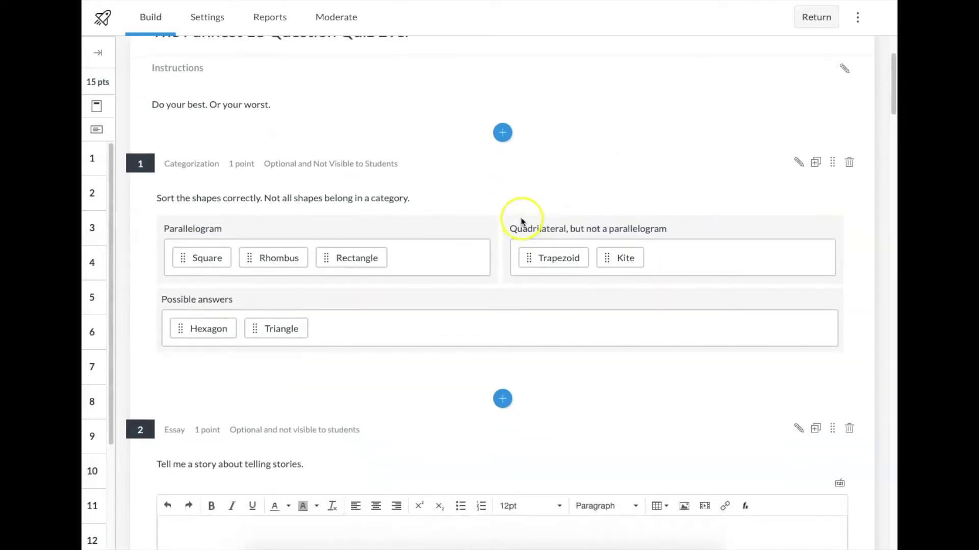
click(800, 163)
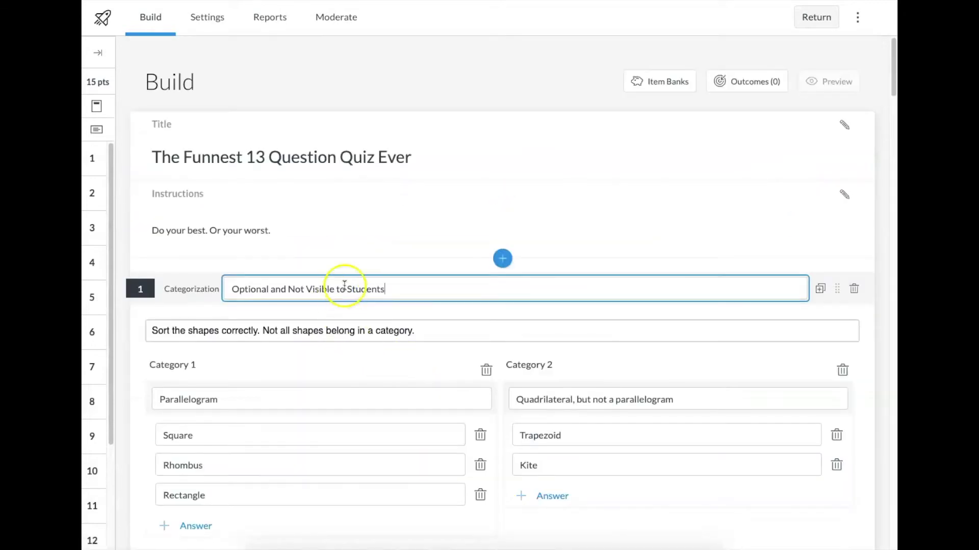
scroll(342, 283, down, 3)
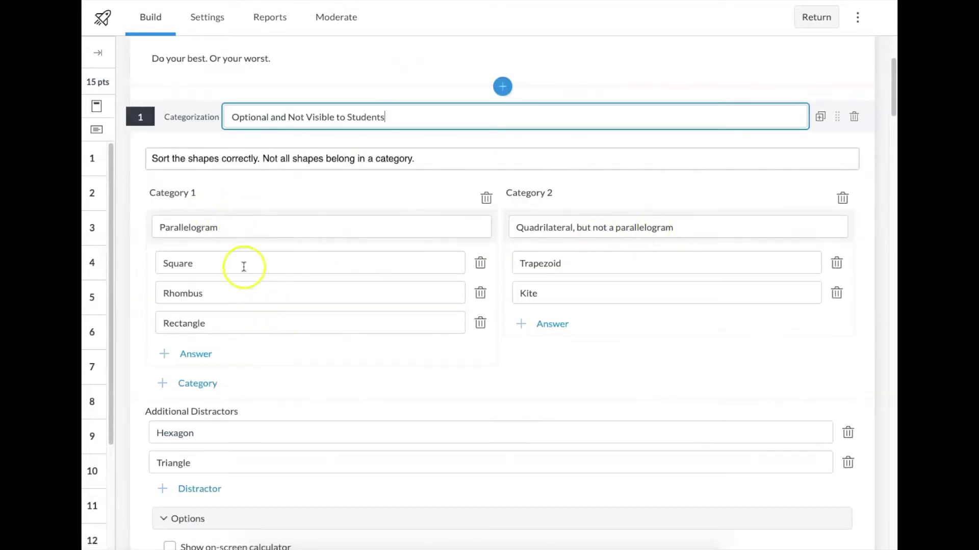
scroll(498, 362, down, 1)
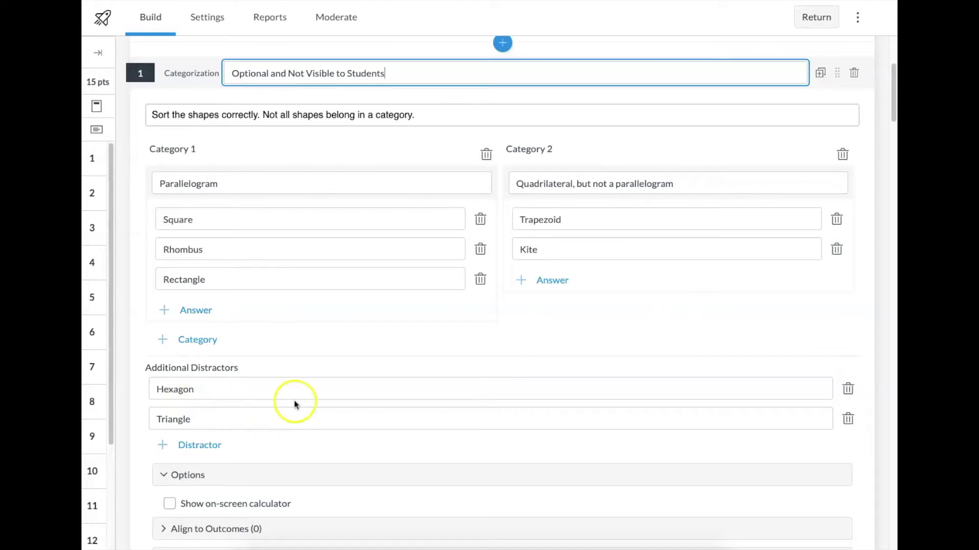
scroll(836, 372, down, 2)
click(847, 538)
Open the Essay question for editing, examine its word count and word limit options, and close it with Done.
scroll(509, 280, down, 5)
scroll(502, 273, down, 2)
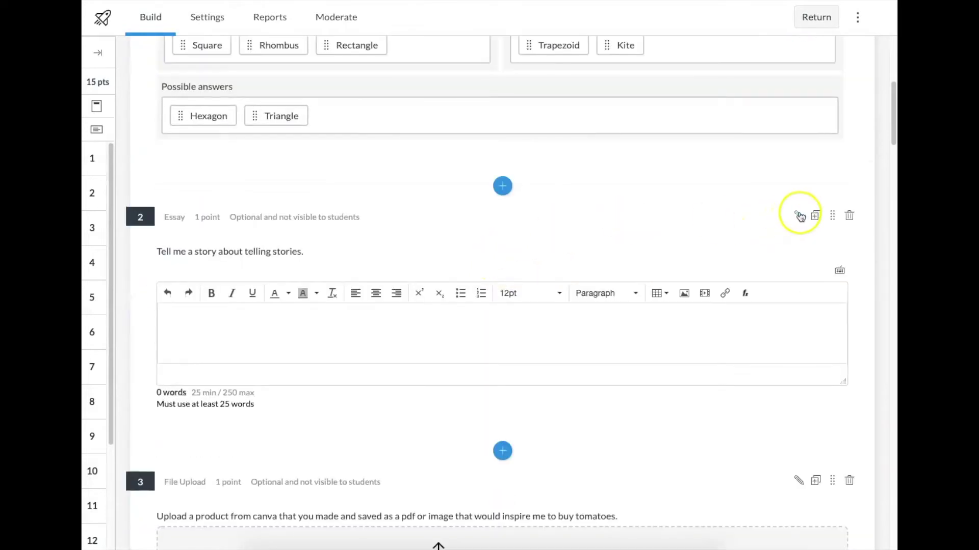
click(799, 215)
scroll(403, 321, down, 1)
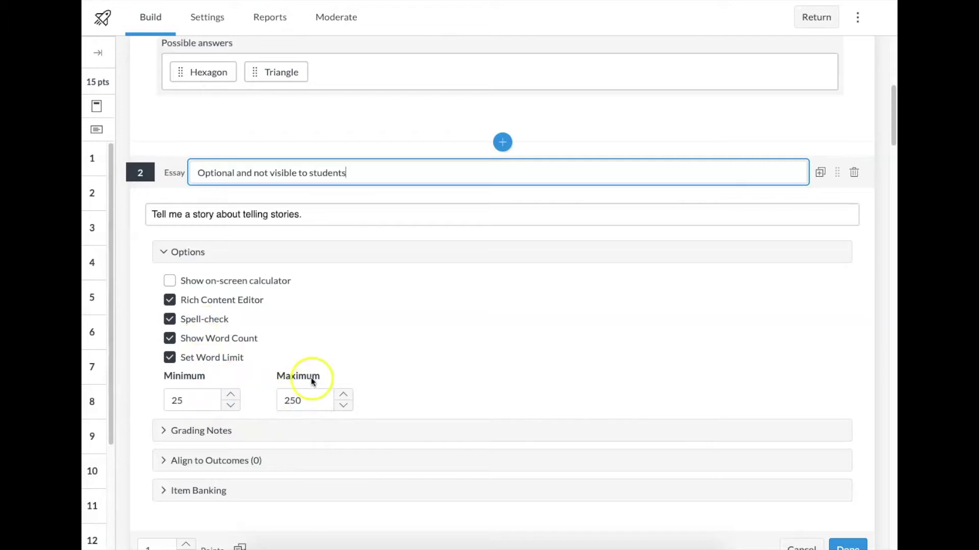
scroll(352, 348, down, 2)
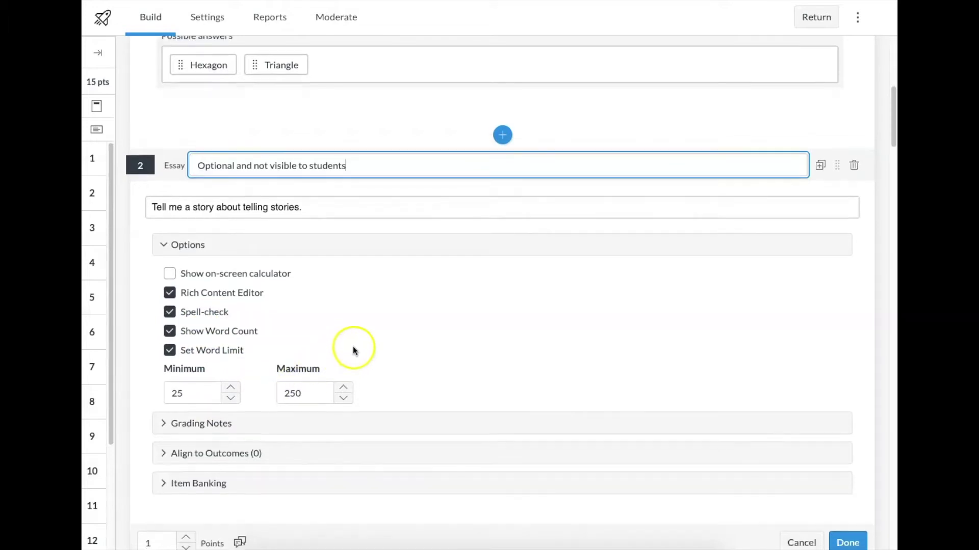
click(848, 530)
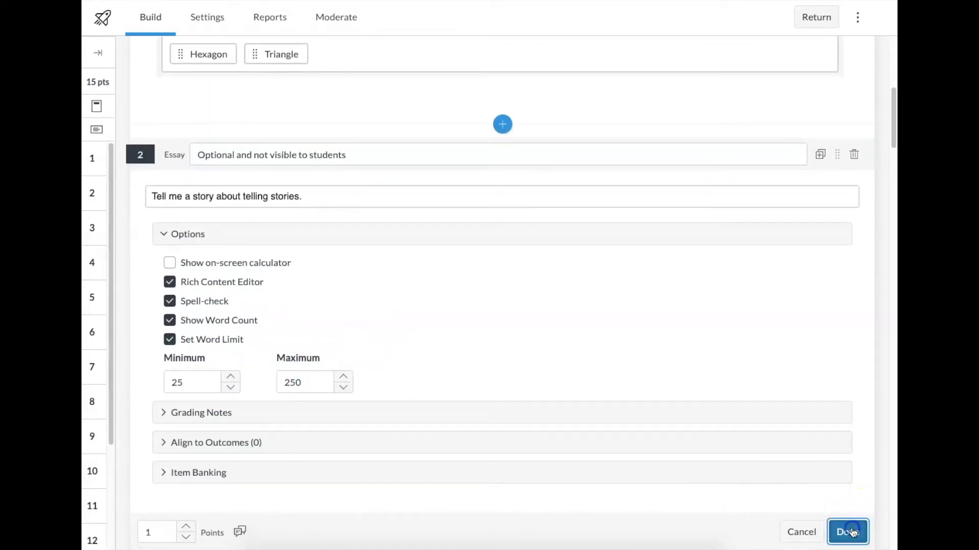
Open the File Upload question for editing, examine its file number and file type restrictions, and close it.
scroll(499, 309, down, 3)
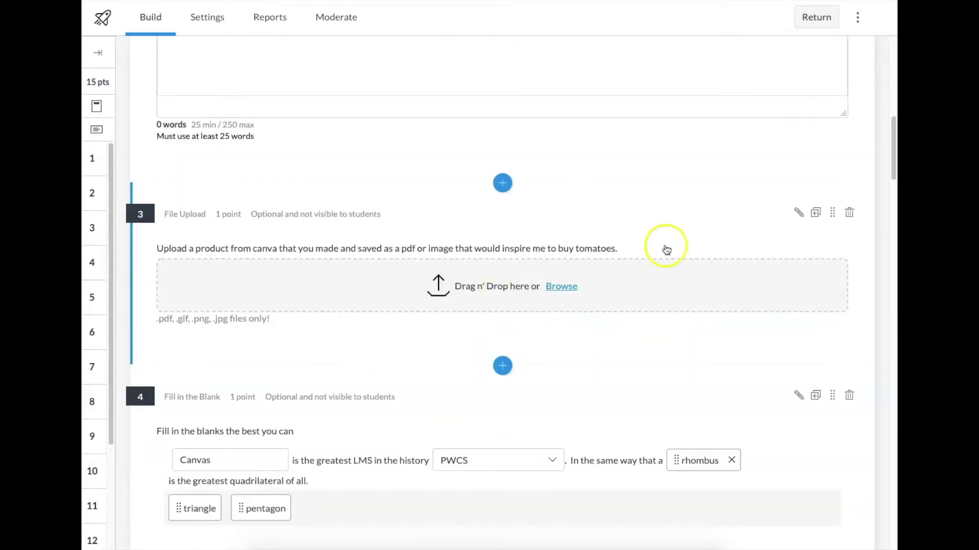
click(799, 214)
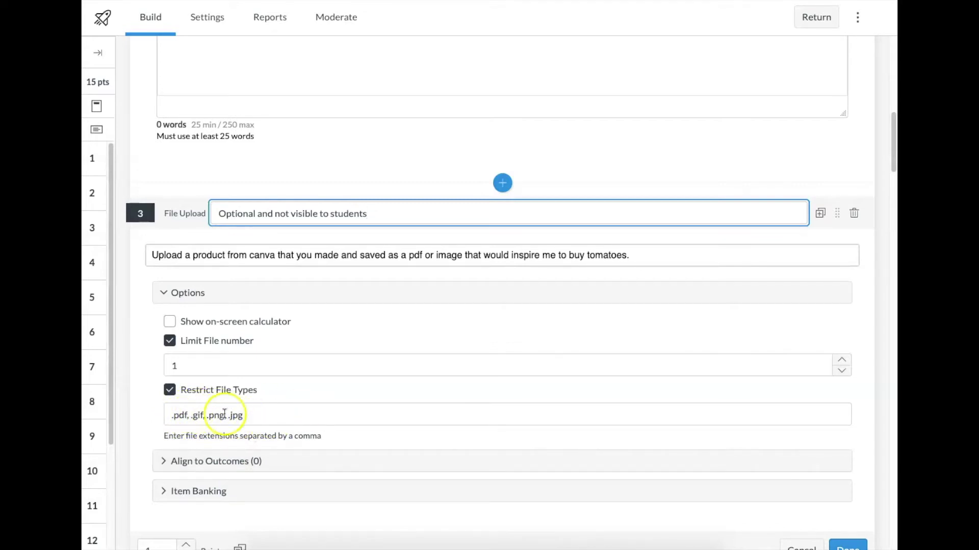
scroll(415, 433, down, 1)
click(861, 505)
Open the Fill in the Blank question for editing and examine its statement and the answer type of each blank.
scroll(620, 453, down, 1)
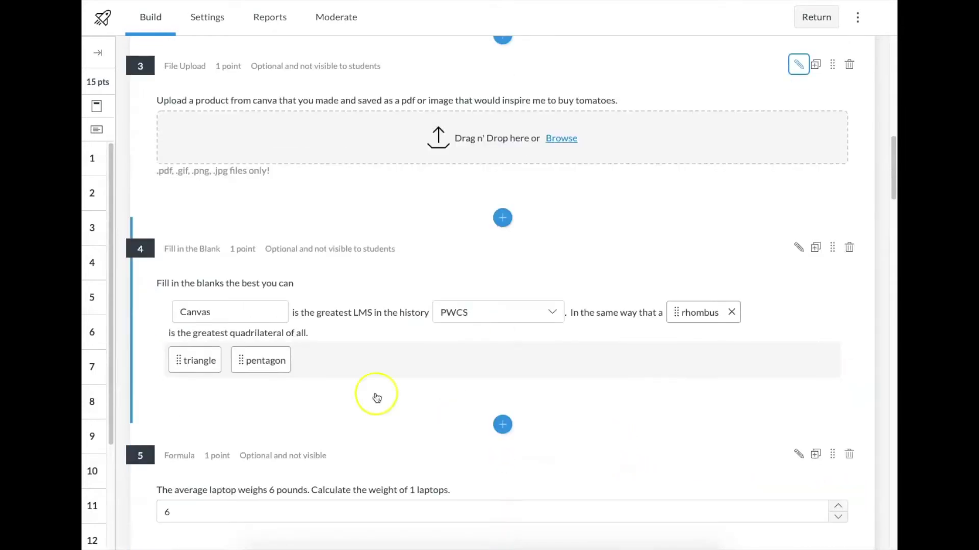
click(799, 249)
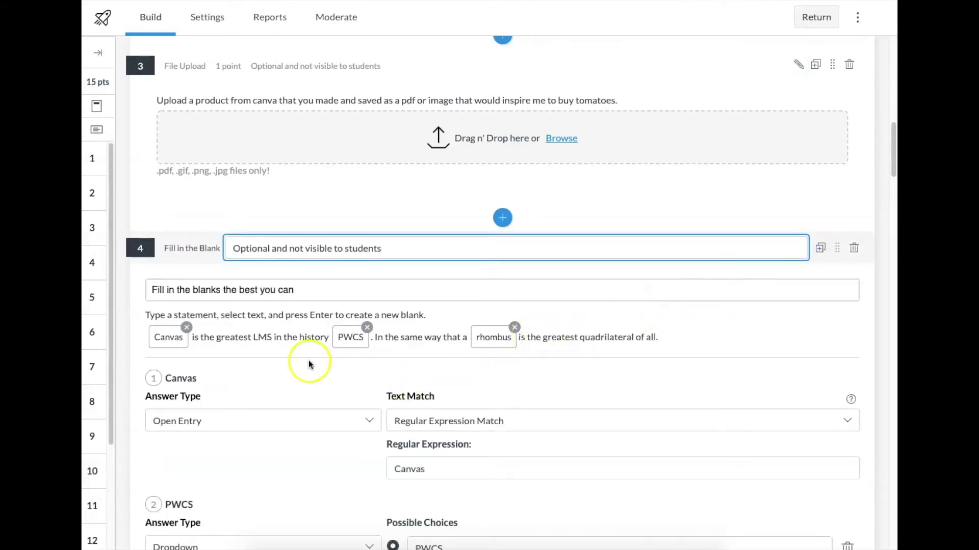
scroll(285, 350, down, 1)
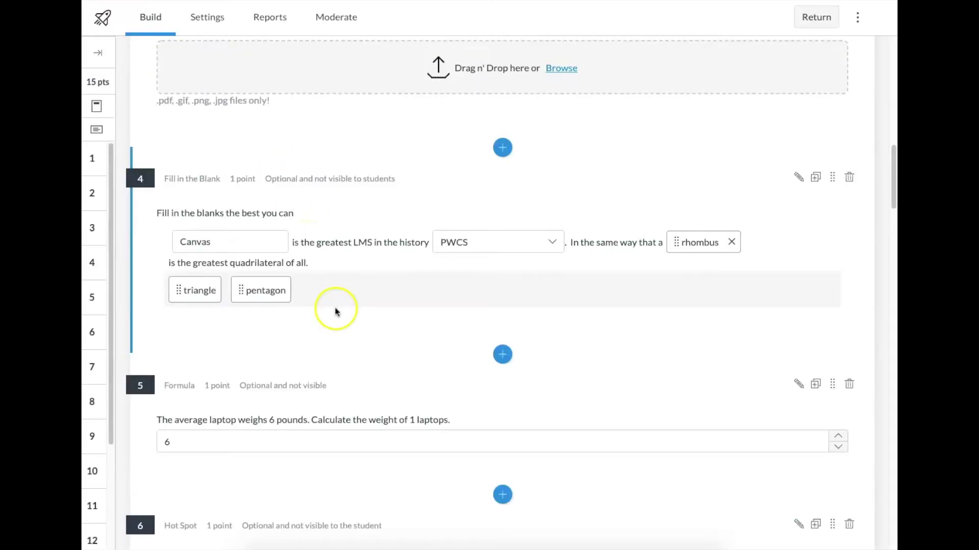
click(231, 249)
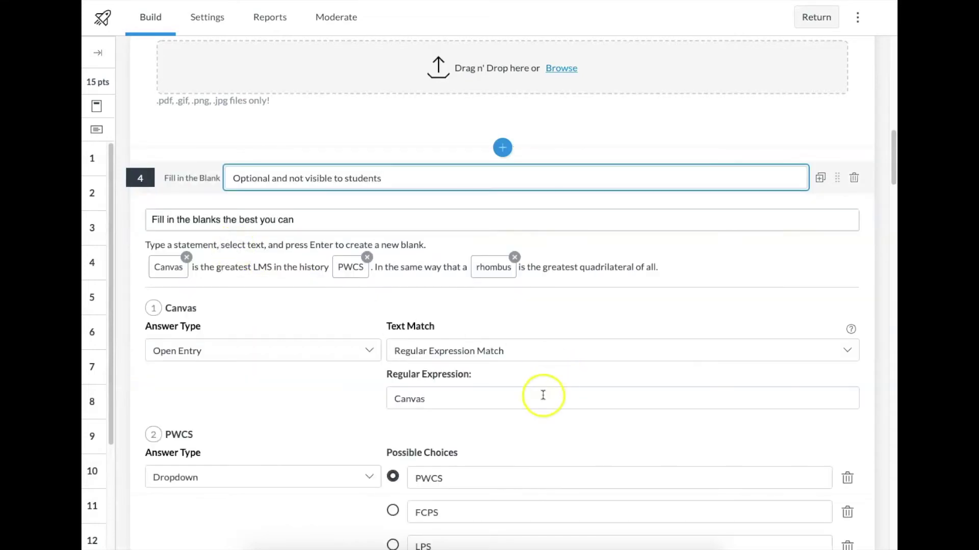
scroll(542, 396, down, 1)
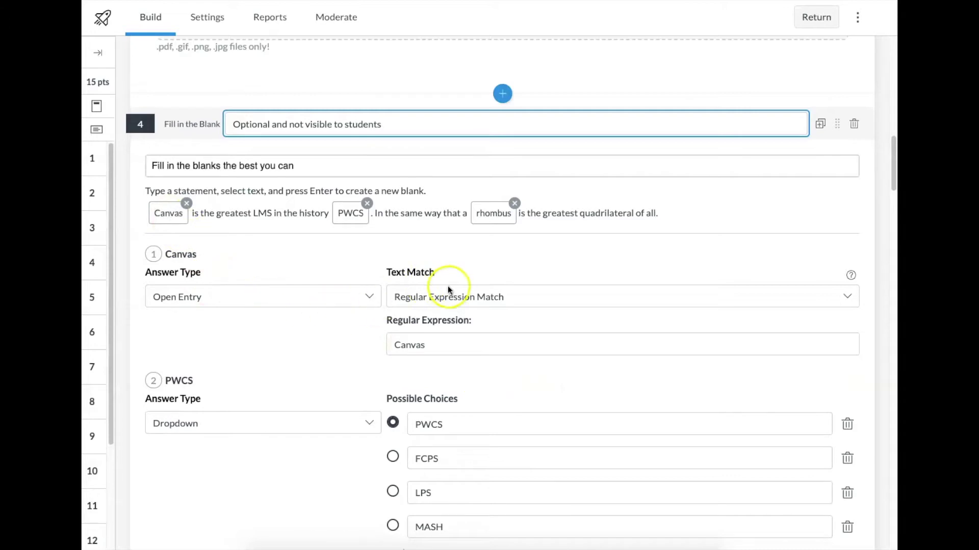
scroll(537, 303, down, 1)
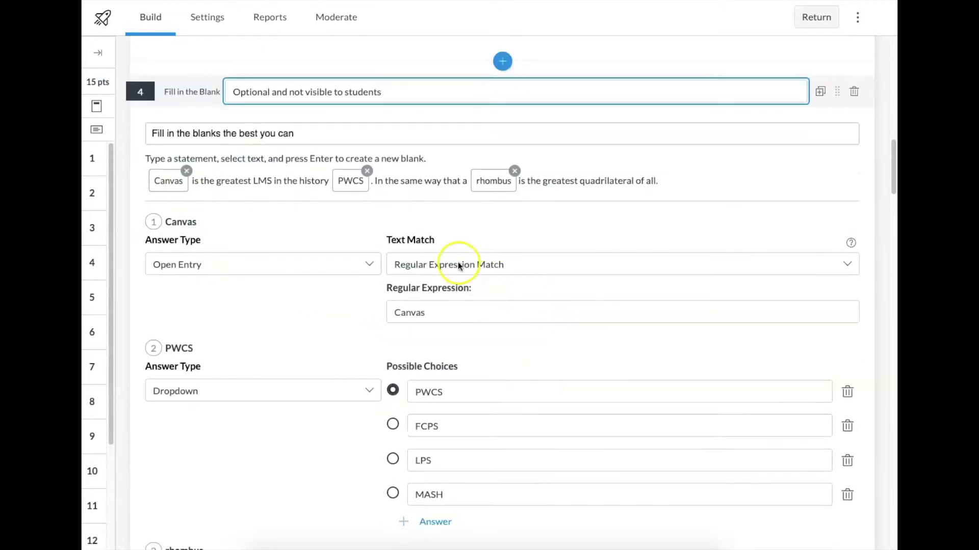
Set the Canvas blank's text match to Specify Correct Answers and add "canvas" and "the canvas" as accepted answers.
click(557, 264)
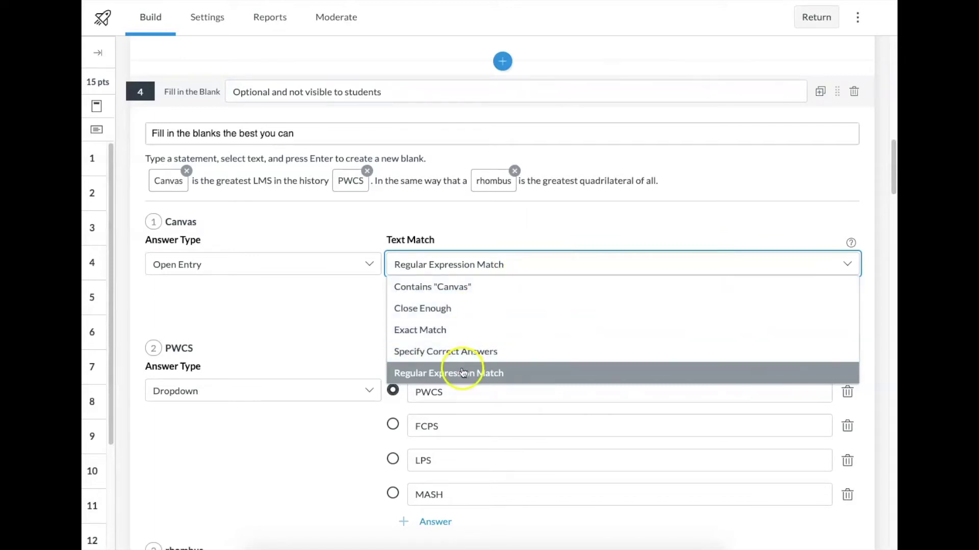
click(437, 351)
click(432, 323)
text(canvas)
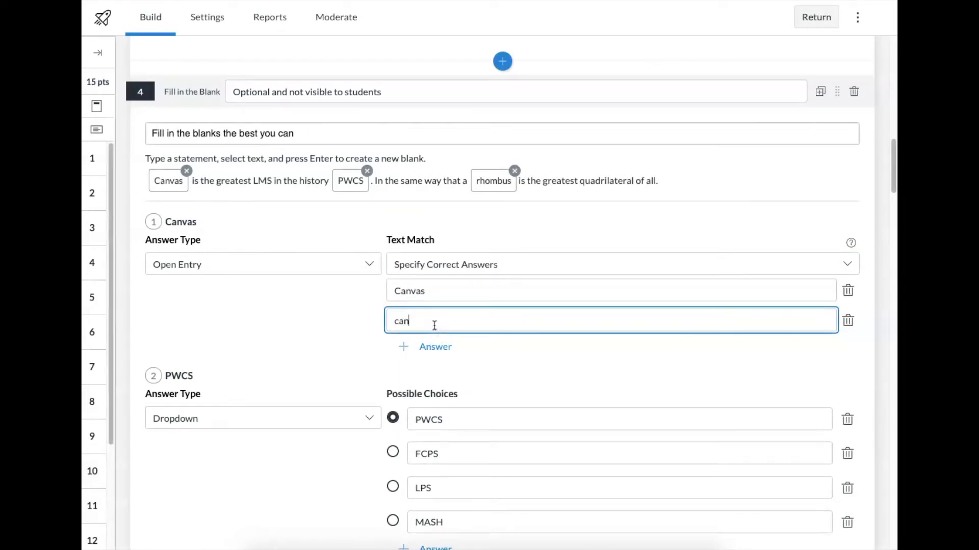
key(Return)
text(the canvas)
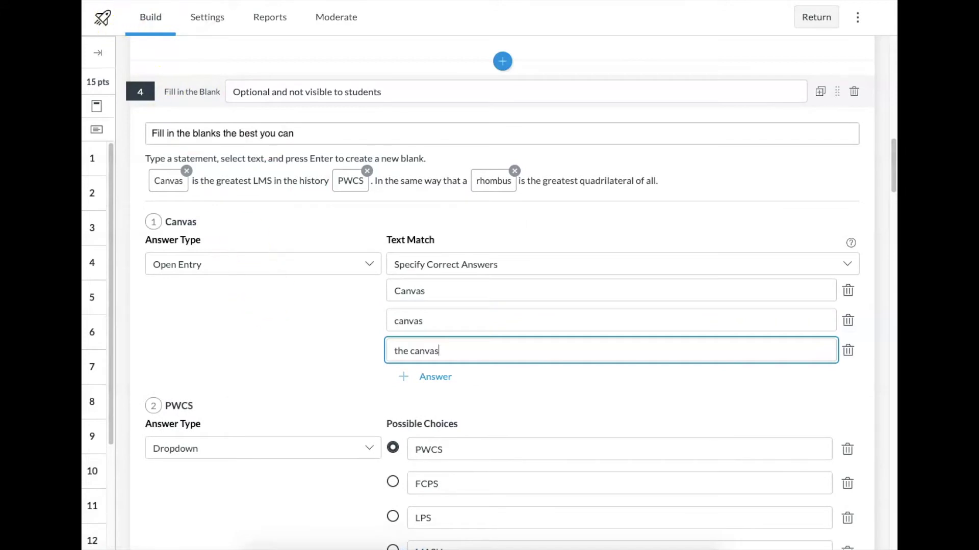
click(583, 259)
scroll(583, 259, down, 4)
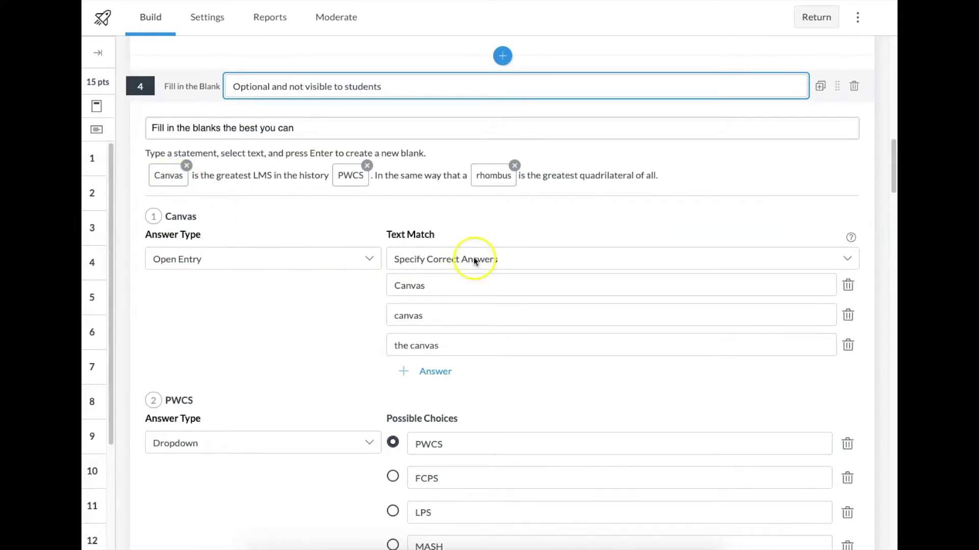
Change the Canvas blank's text match to Close Enough and enable Spelling Only (Ignore Case).
click(494, 260)
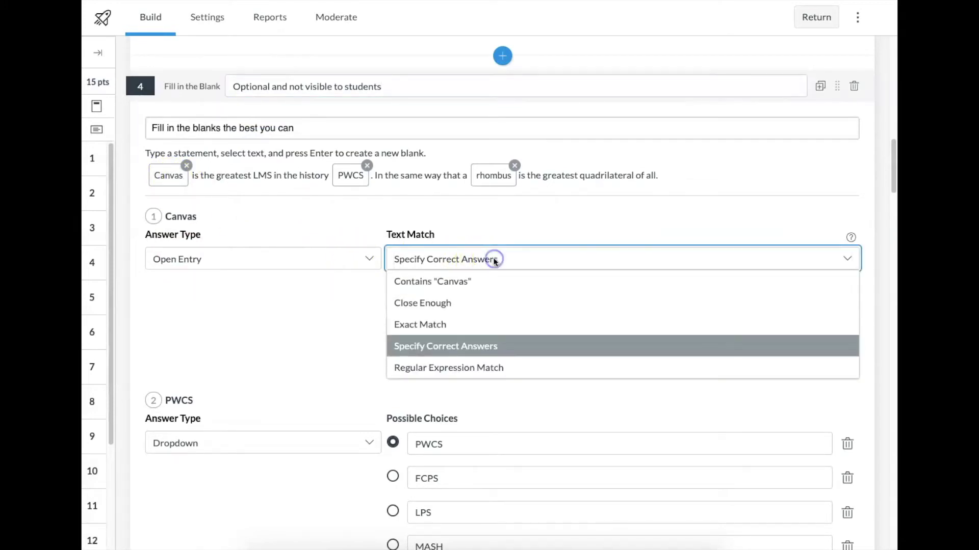
click(481, 301)
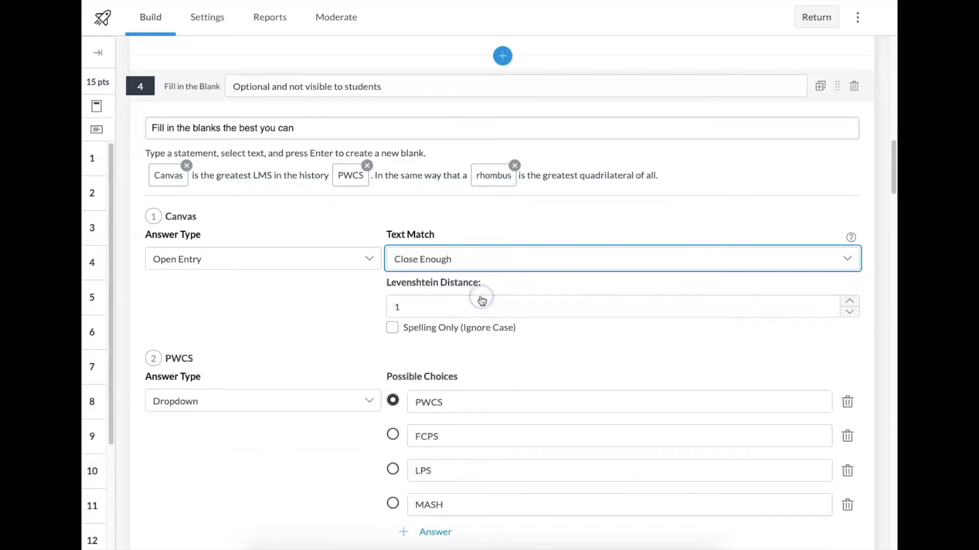
click(491, 255)
click(243, 329)
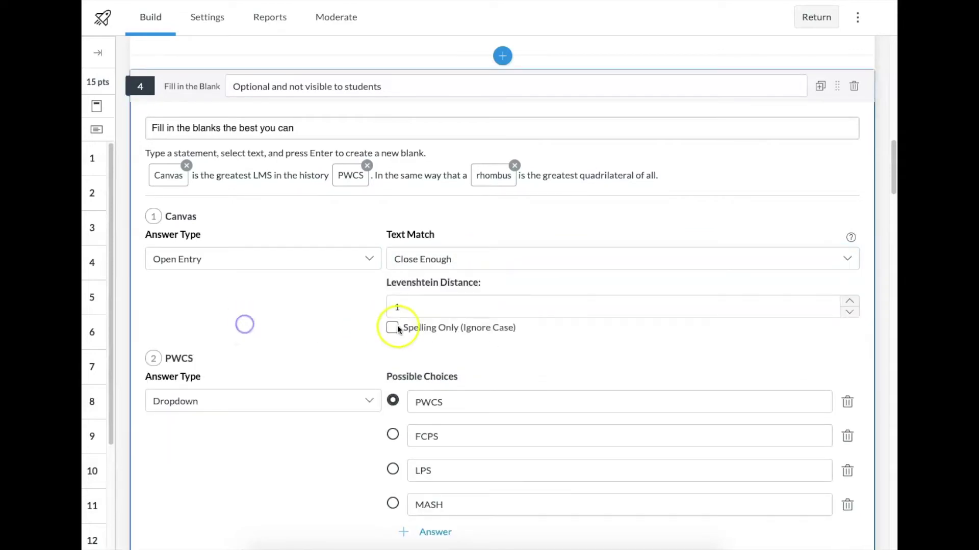
click(392, 327)
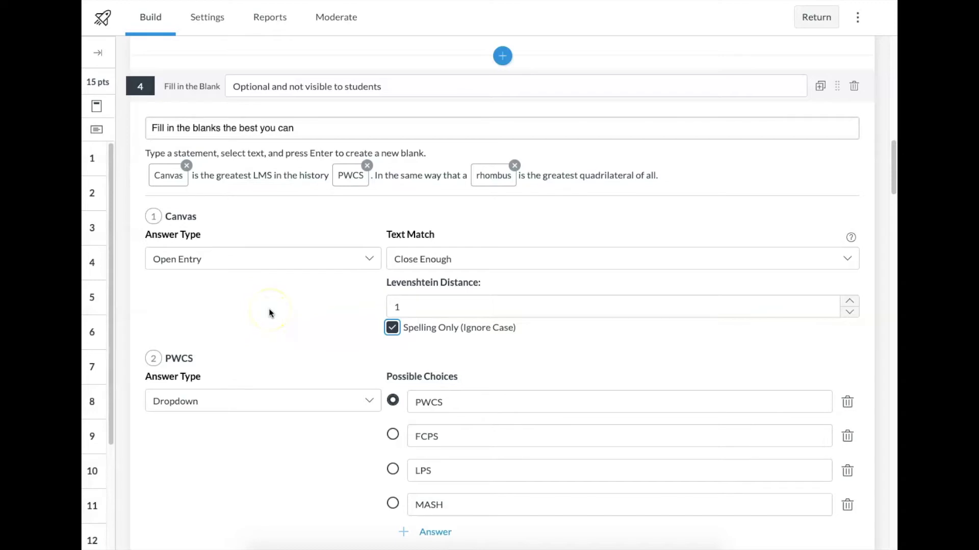
Review the PWCS dropdown and rhombus word bank choices, and save the Fill in the Blank question.
scroll(268, 309, down, 1)
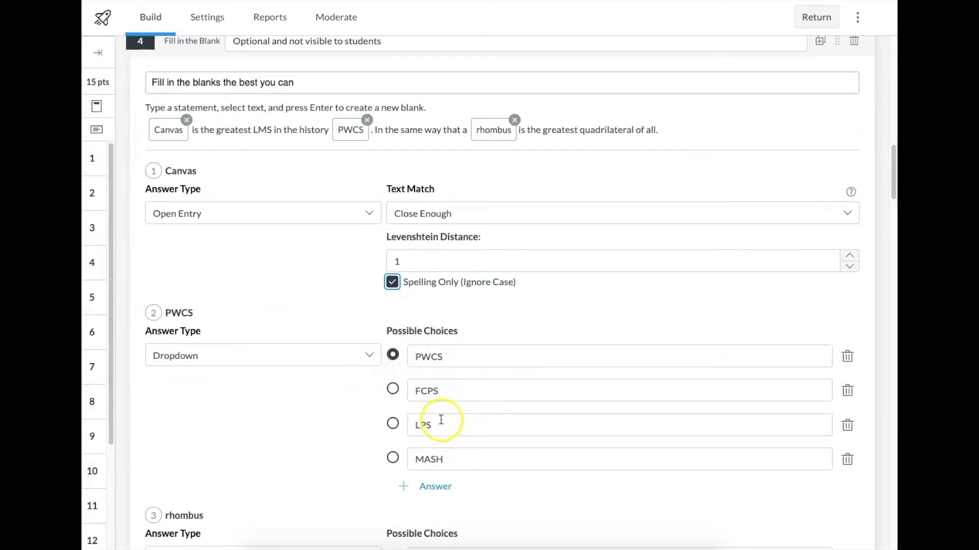
scroll(439, 417, down, 4)
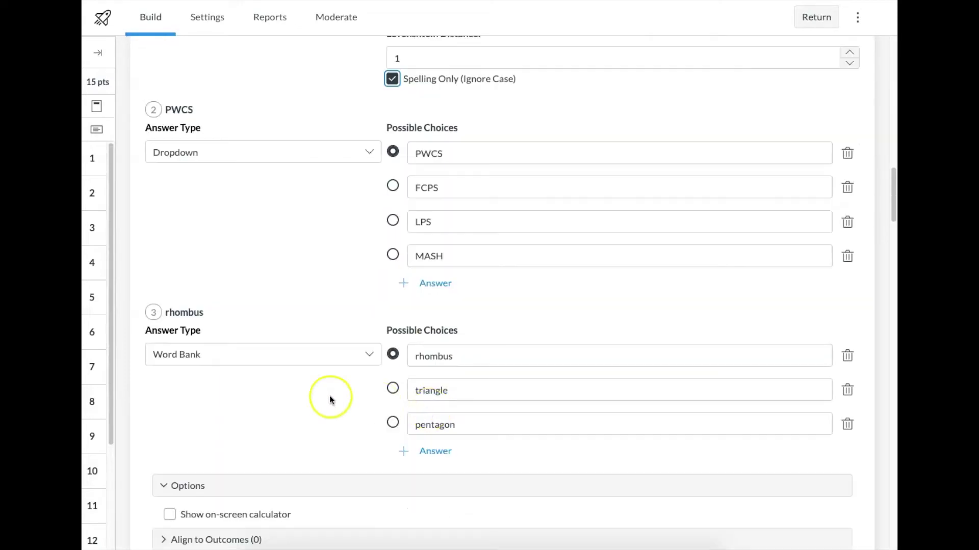
scroll(305, 366, down, 1)
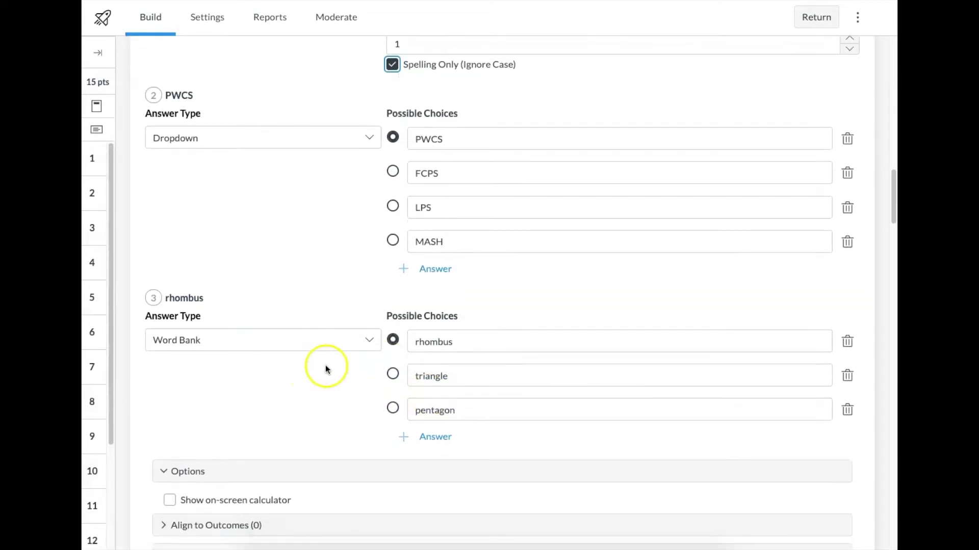
scroll(282, 295, up, 2)
scroll(284, 291, down, 2)
scroll(284, 293, down, 6)
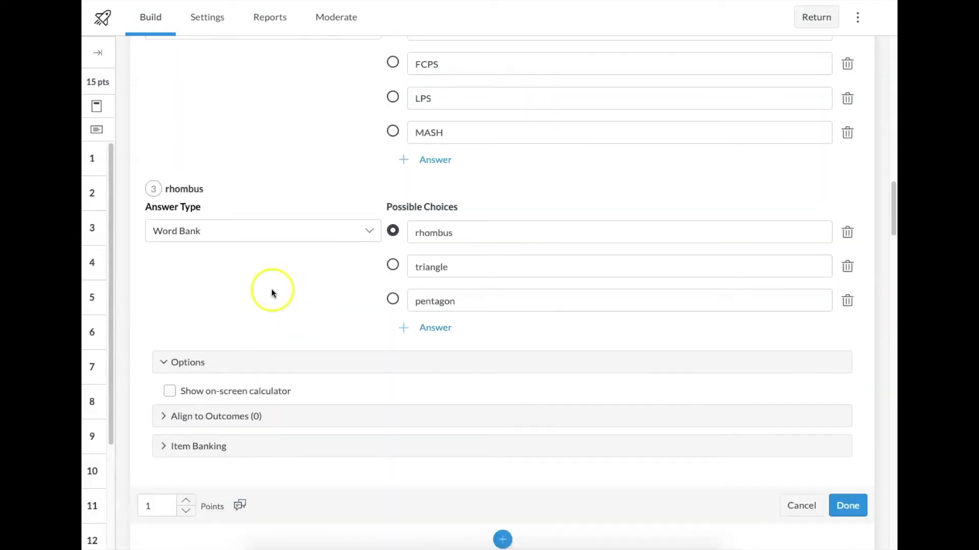
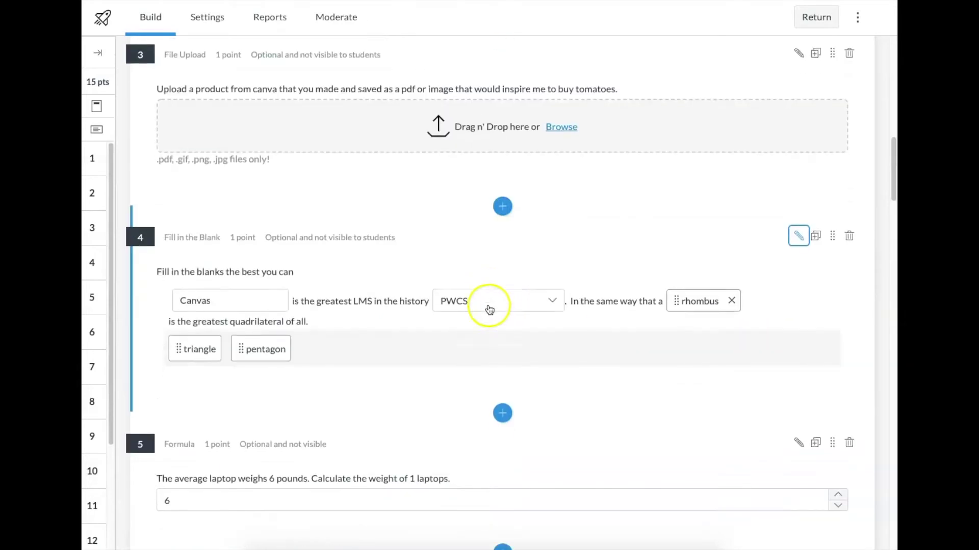
Open the Formula question for editing and examine its question text, variable range, formula definition and solution settings.
scroll(488, 311, down, 1)
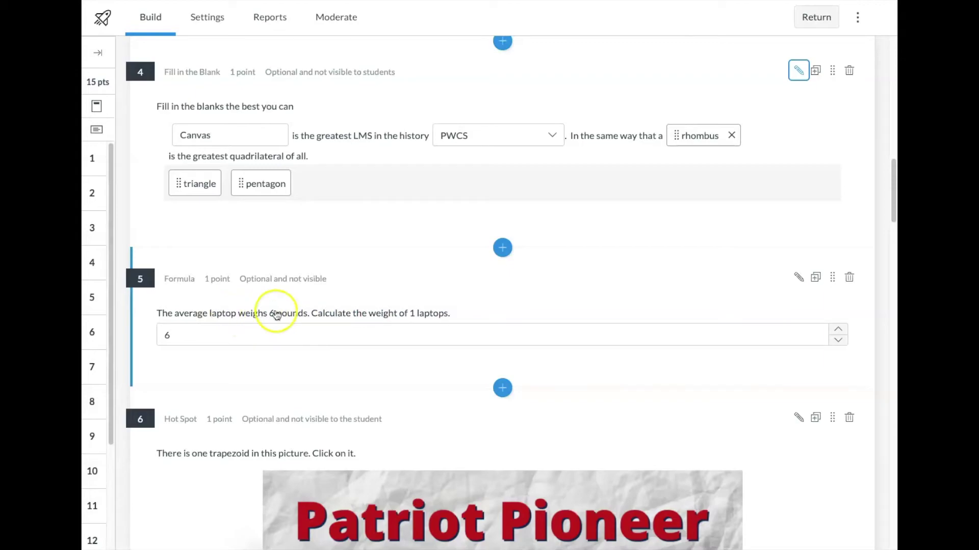
click(799, 278)
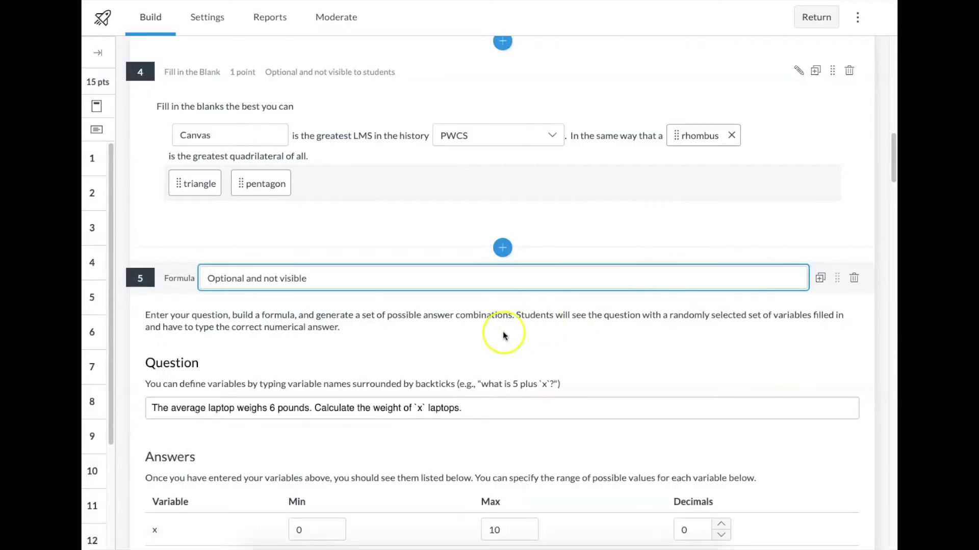
scroll(503, 331, down, 3)
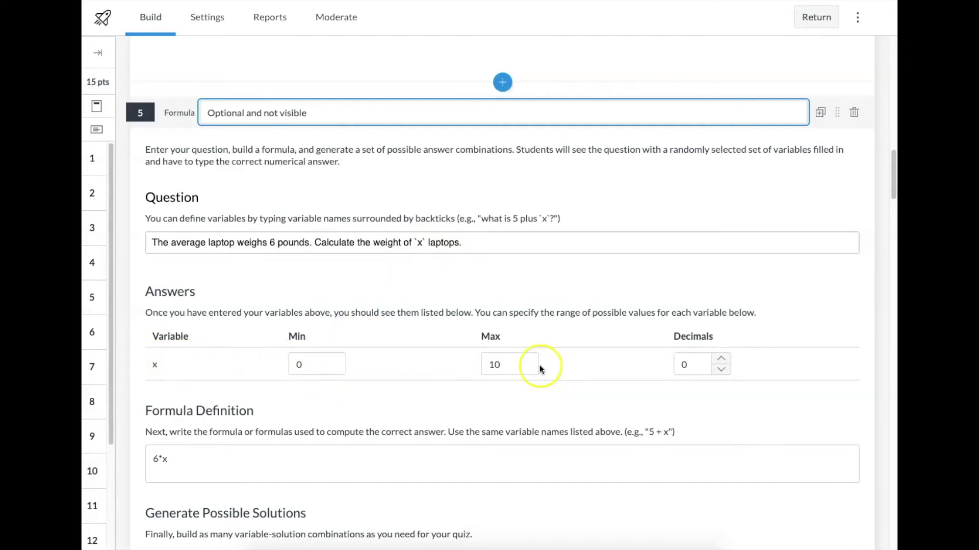
scroll(531, 388, down, 3)
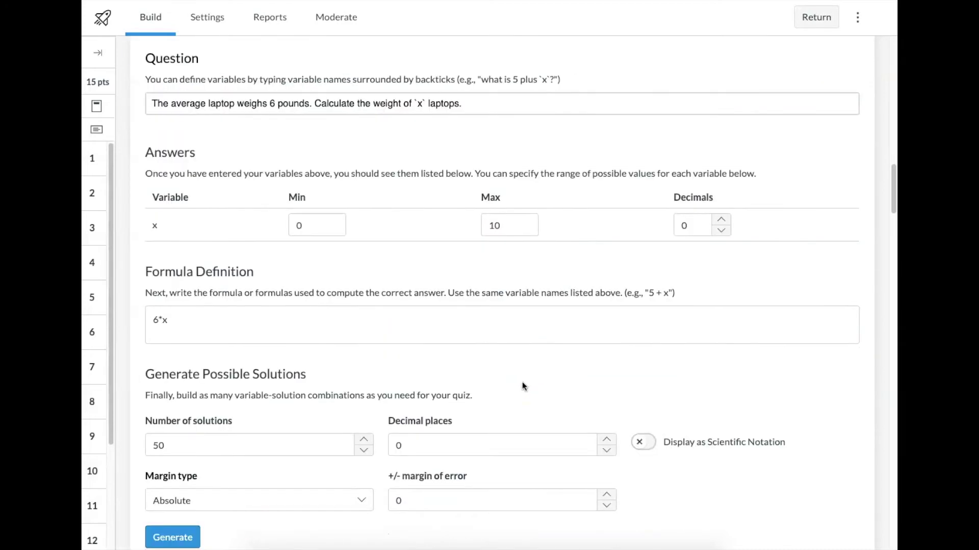
scroll(187, 335, down, 1)
scroll(187, 335, down, 2)
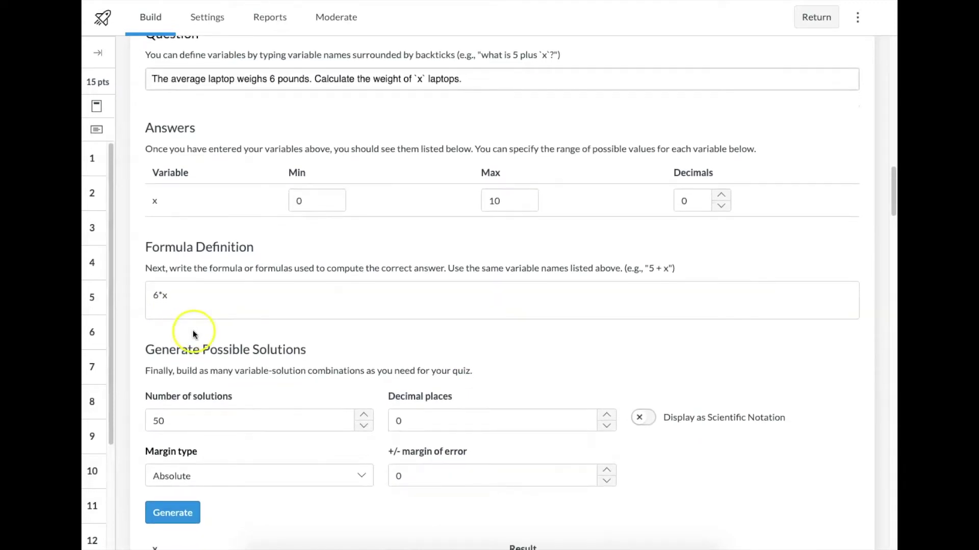
scroll(194, 331, down, 1)
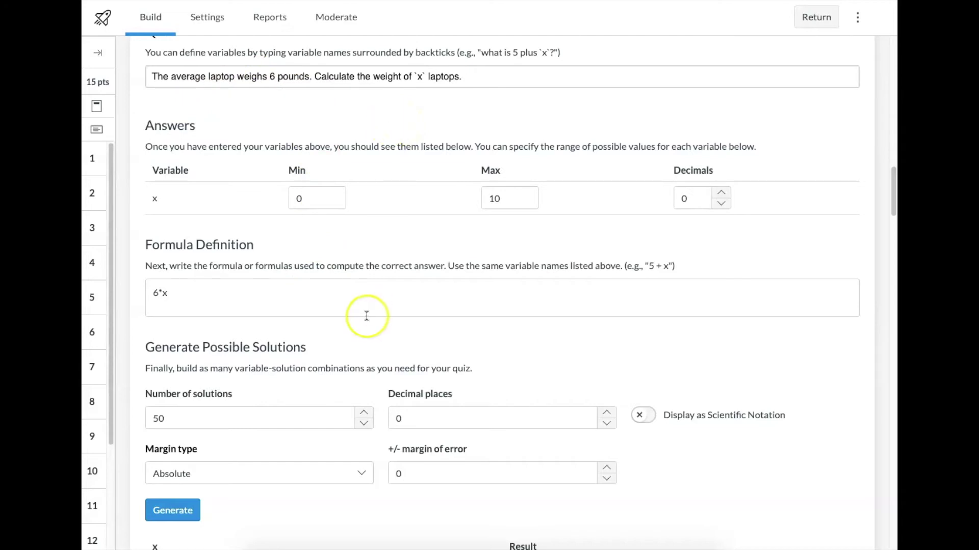
Review the Formula question's generated solutions and on-screen calculator options, and save the question.
scroll(366, 314, down, 3)
scroll(367, 314, down, 5)
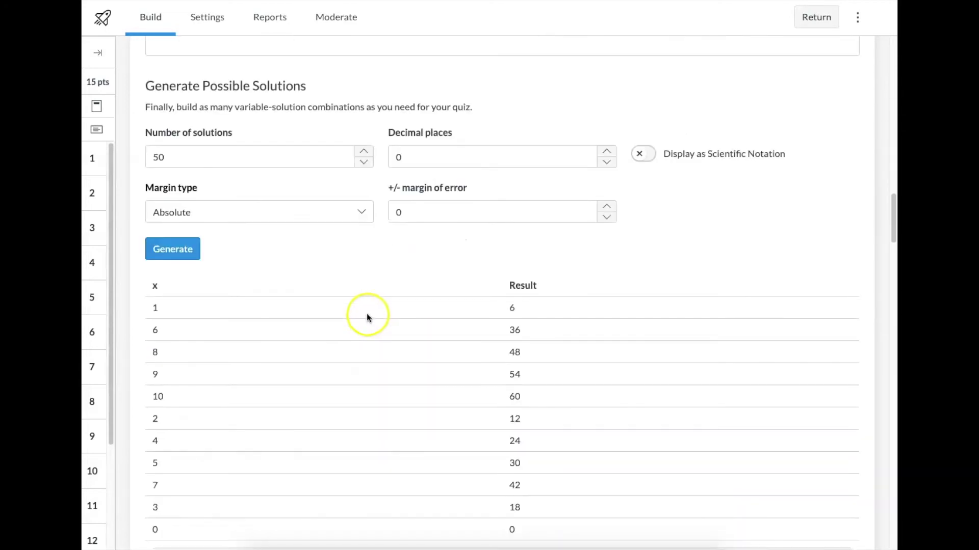
scroll(370, 316, down, 4)
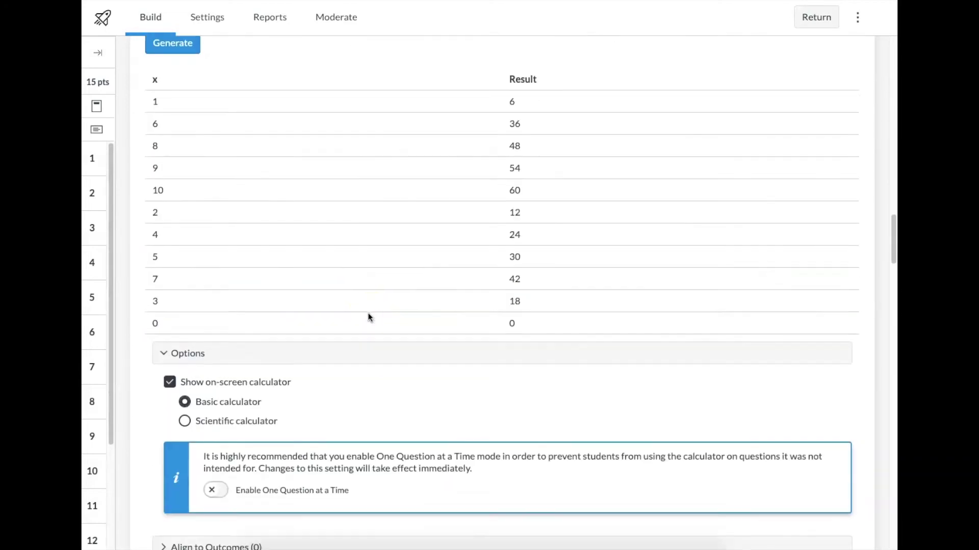
scroll(374, 307, down, 3)
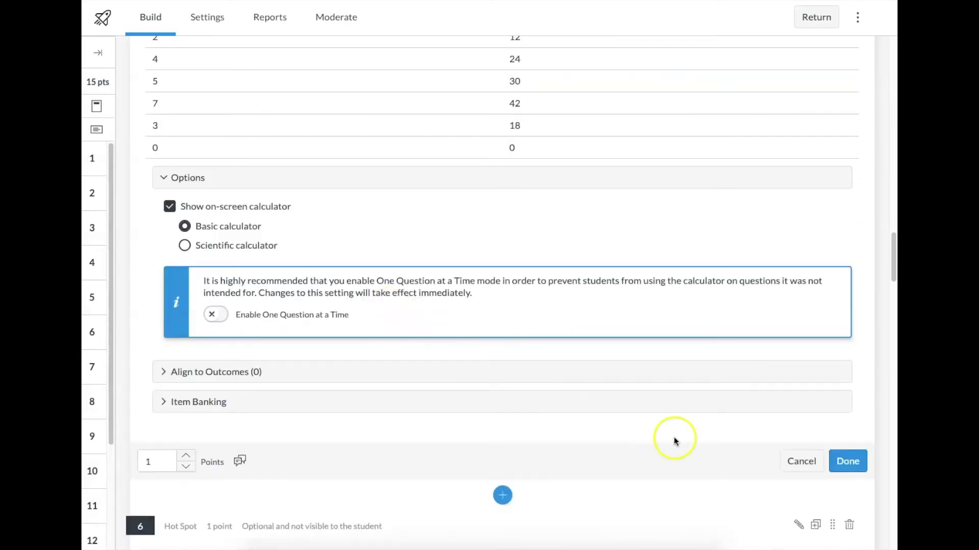
click(848, 462)
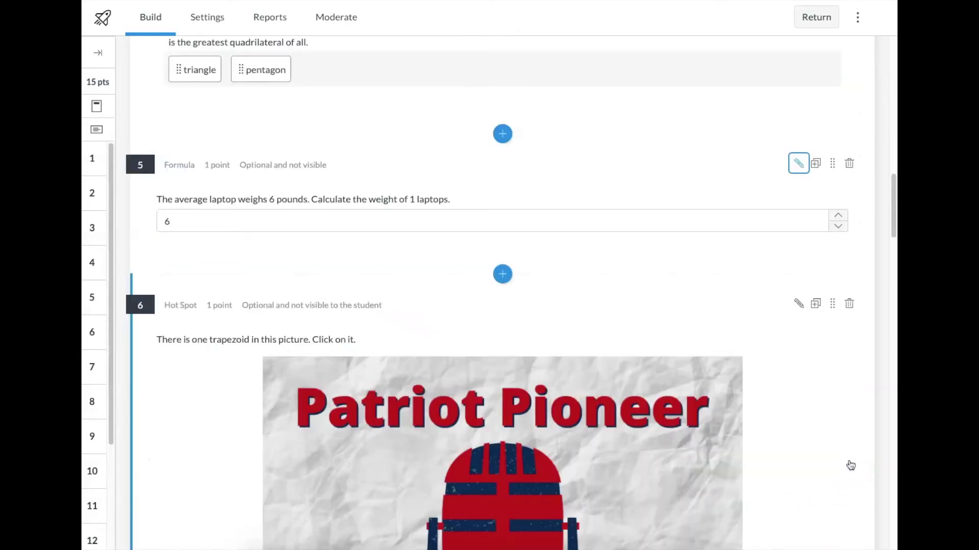
Open the Hot Spot question for editing and examine its prompt, picture and shape drawing tools.
scroll(722, 437, down, 2)
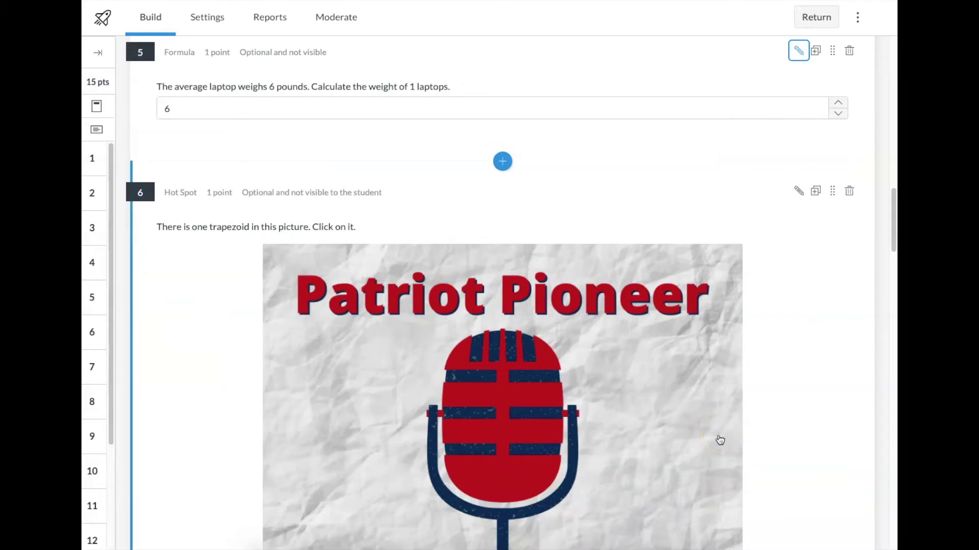
scroll(704, 437, down, 2)
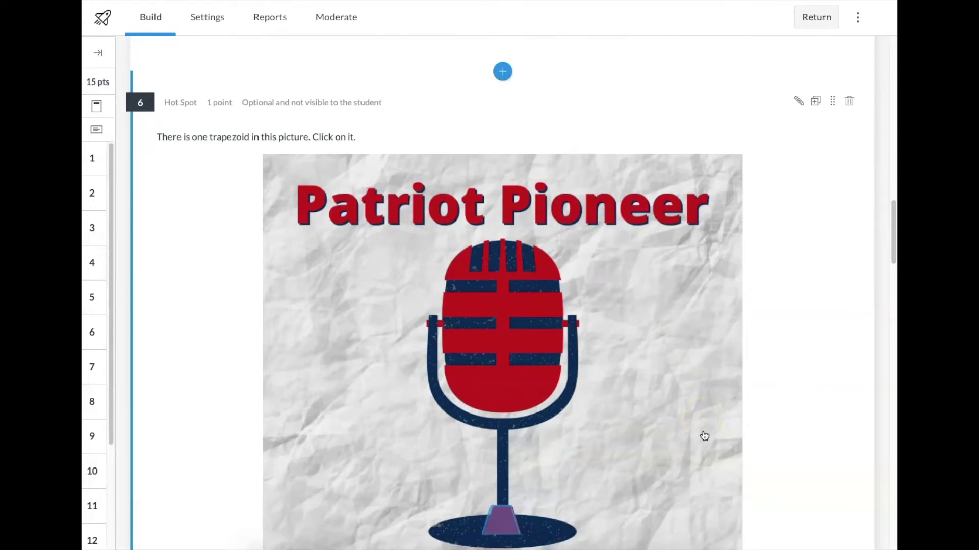
scroll(706, 435, down, 1)
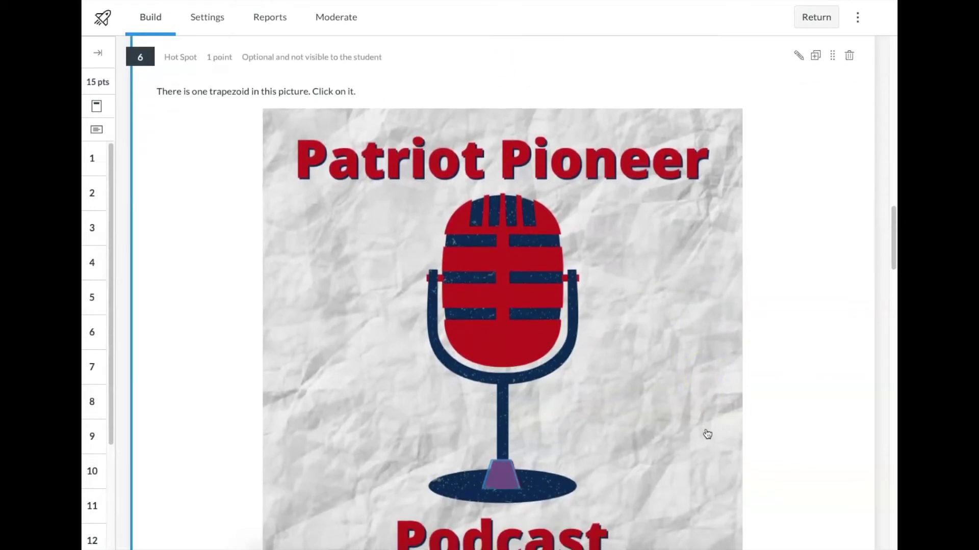
scroll(706, 433, down, 1)
click(623, 186)
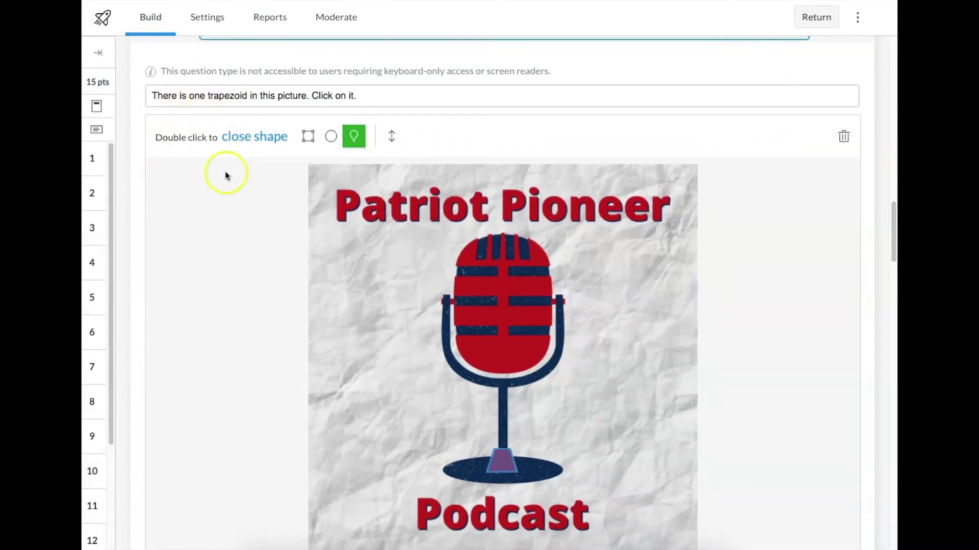
scroll(226, 176, down, 2)
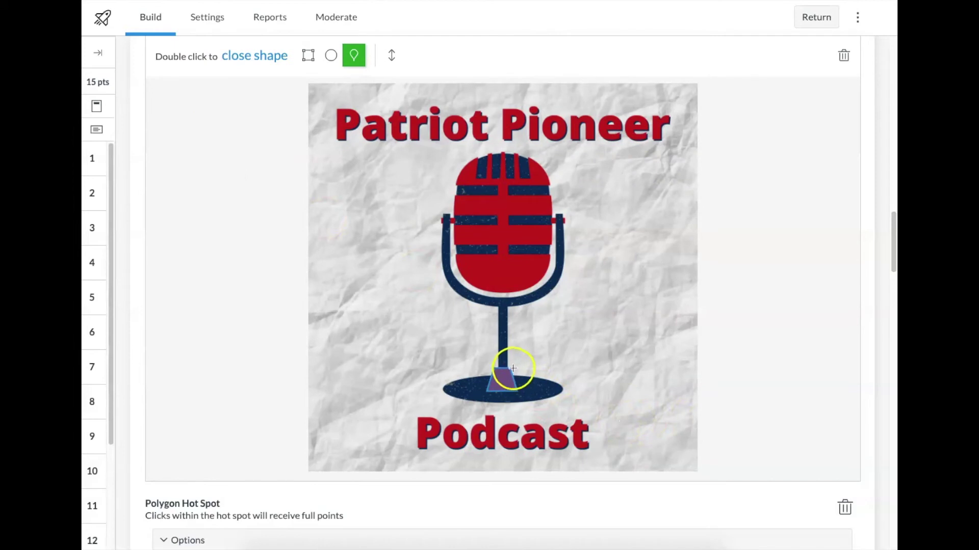
Examine the polygon hot spot over the trapezoid at the microphone's base, check the question options, and save the question.
click(488, 385)
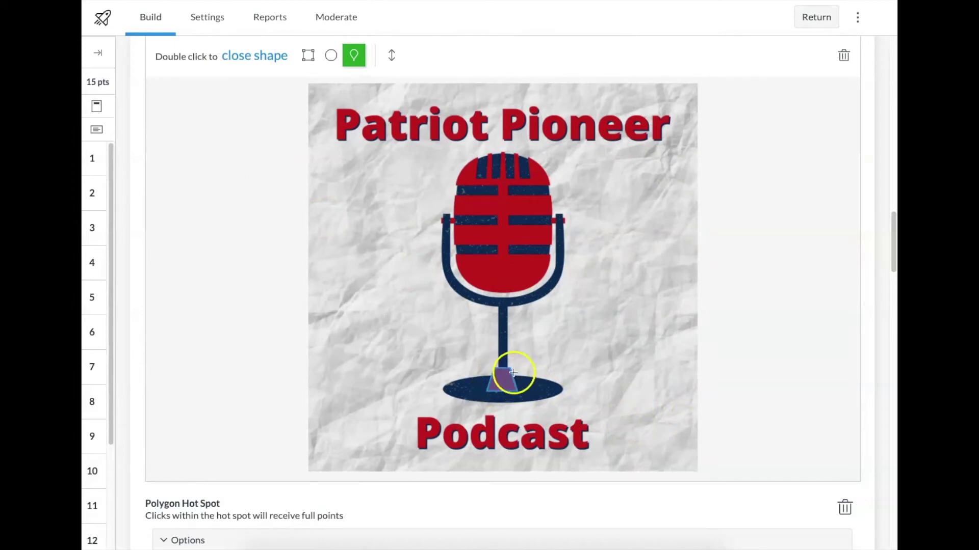
click(494, 389)
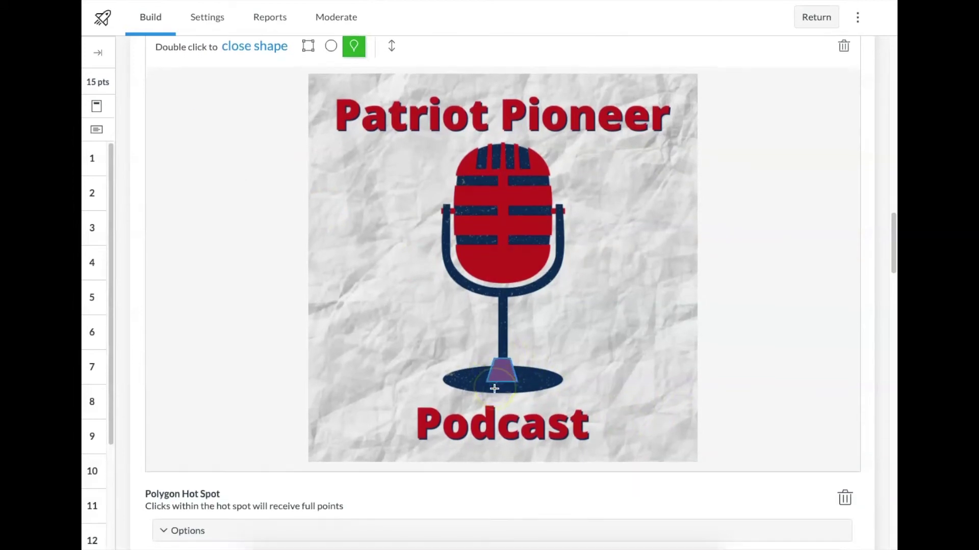
scroll(481, 378, down, 4)
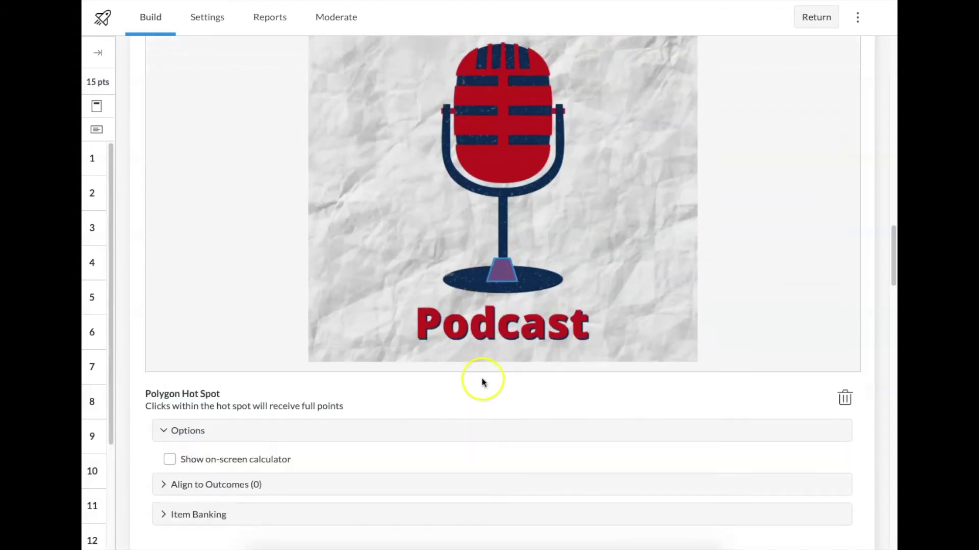
scroll(540, 371, up, 5)
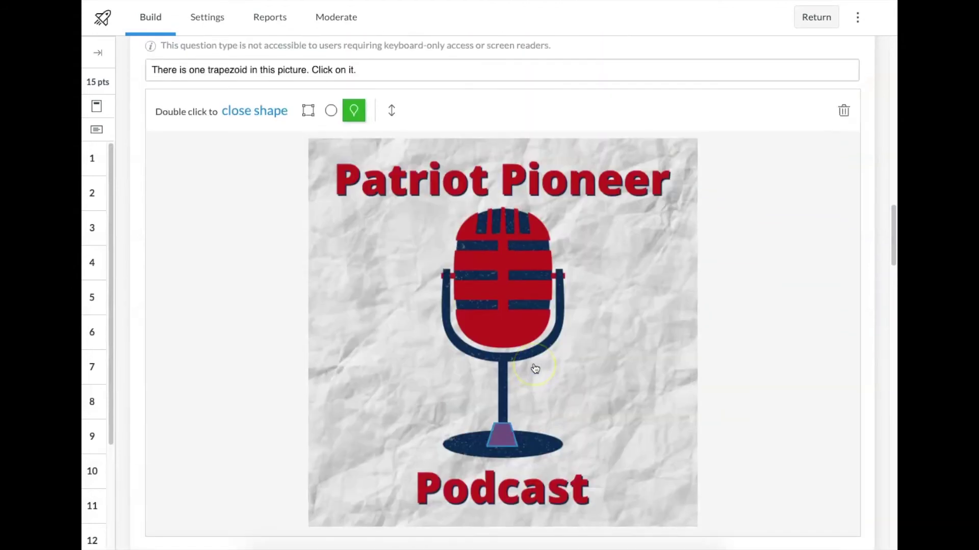
scroll(550, 311, down, 2)
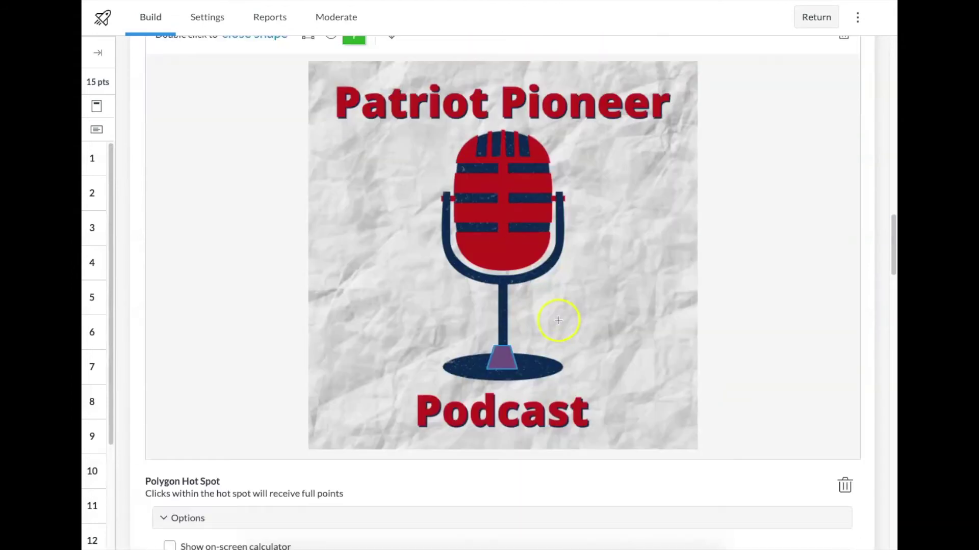
scroll(622, 334, down, 5)
click(849, 426)
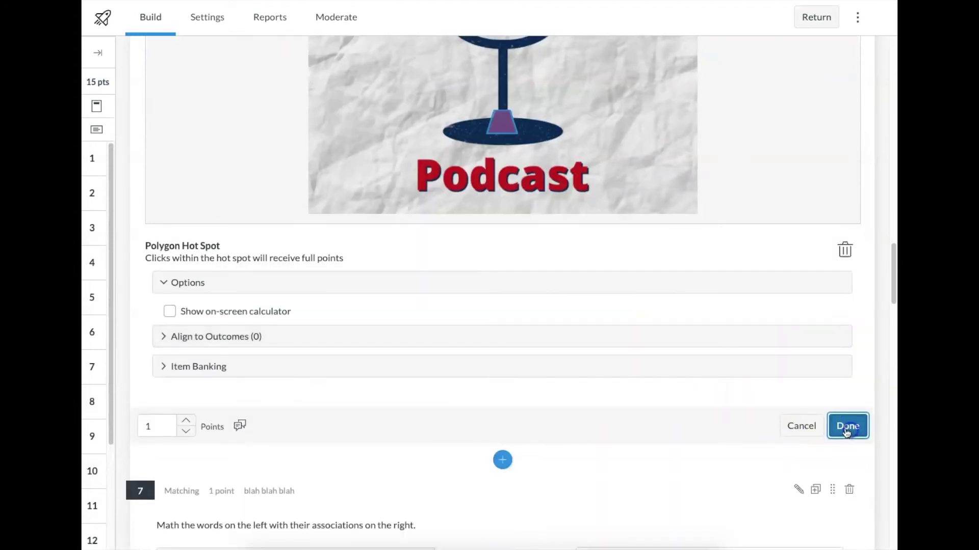
Open the Matching question for editing and examine its question and answer pairs.
scroll(596, 376, down, 9)
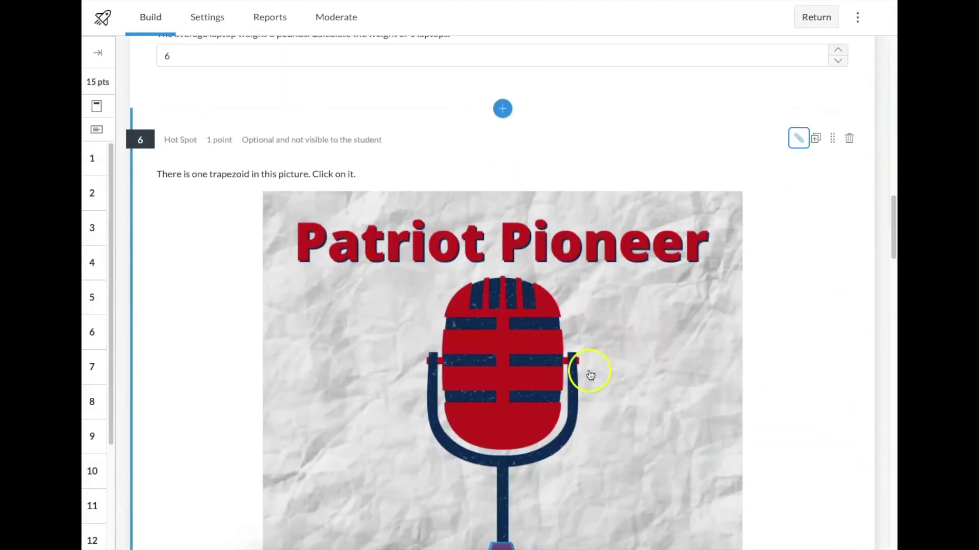
scroll(590, 373, down, 3)
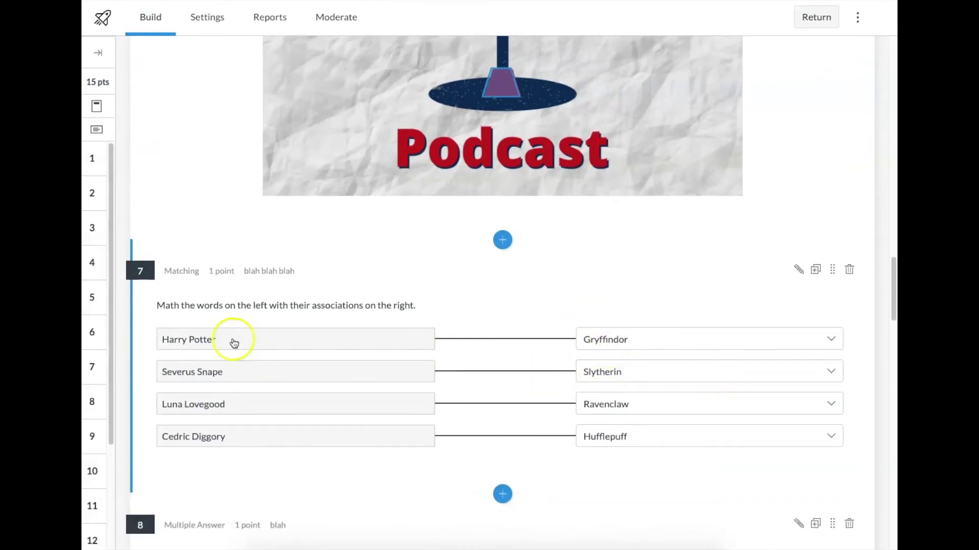
click(644, 340)
scroll(605, 401, down, 3)
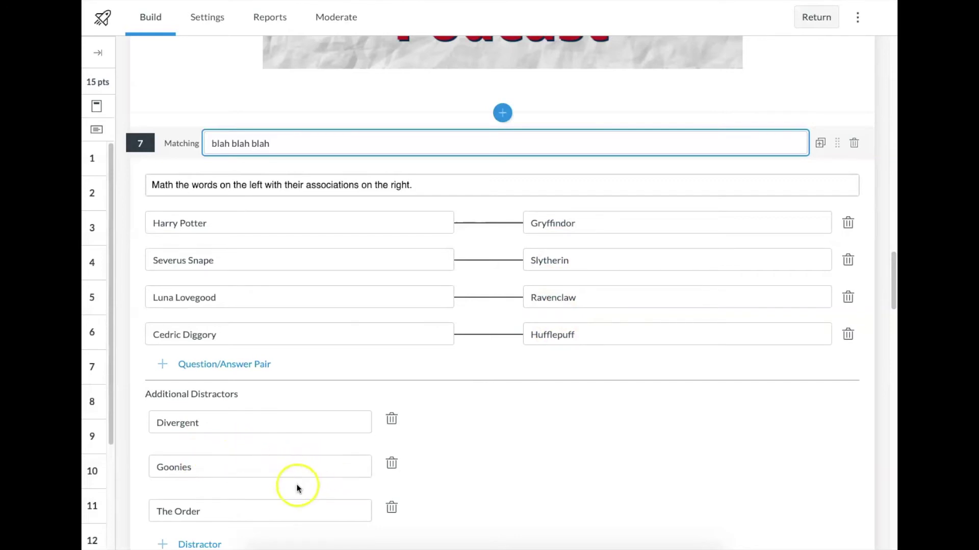
Review the Matching question's additional distractors and its calculator and shuffle options, and save the question.
scroll(498, 444, down, 2)
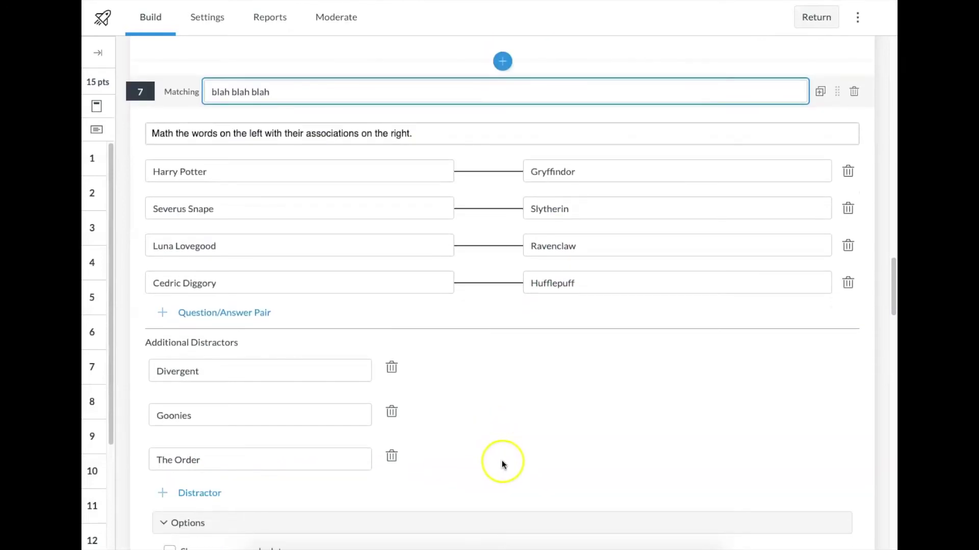
scroll(513, 458, down, 1)
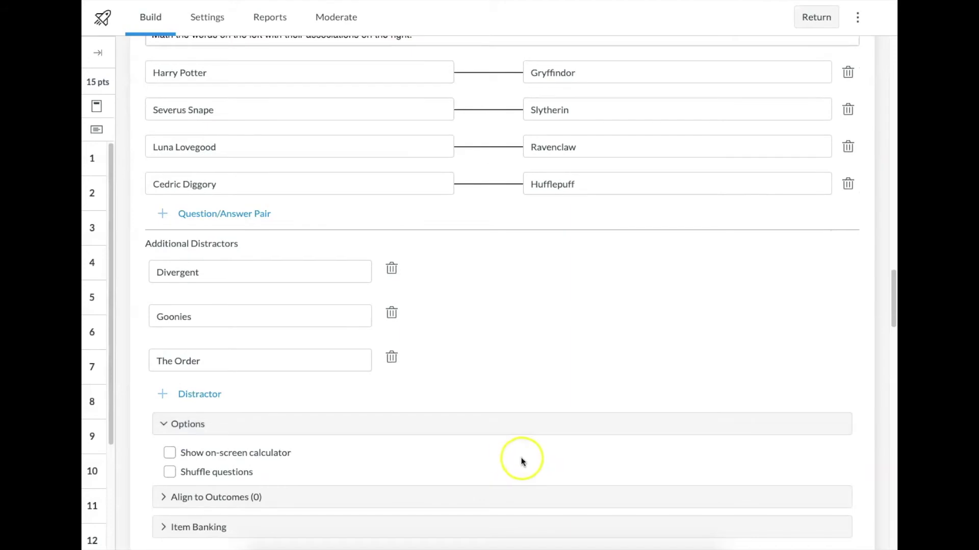
scroll(561, 459, down, 1)
scroll(591, 465, down, 1)
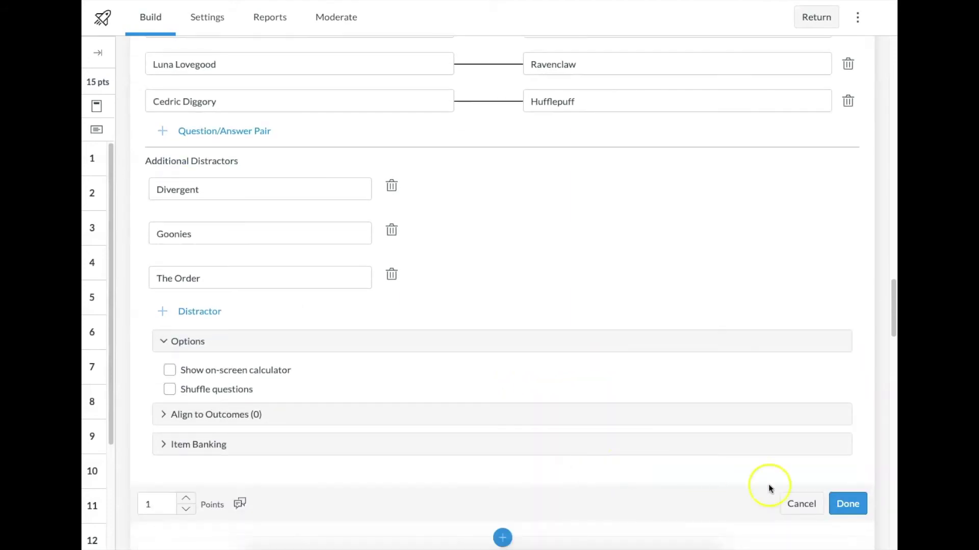
click(854, 505)
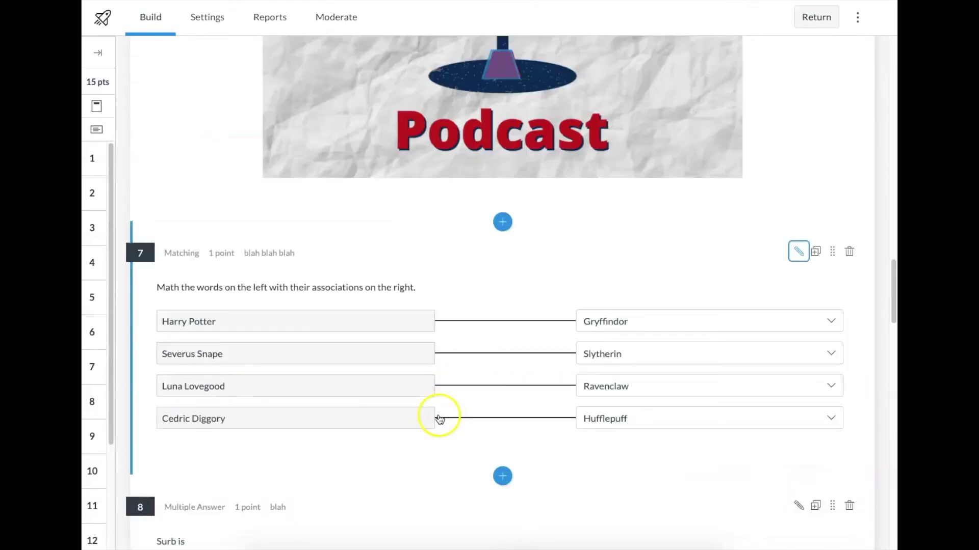
Open the Multiple Answer question for editing and examine its checked answer choices.
scroll(438, 418, down, 3)
scroll(437, 417, down, 1)
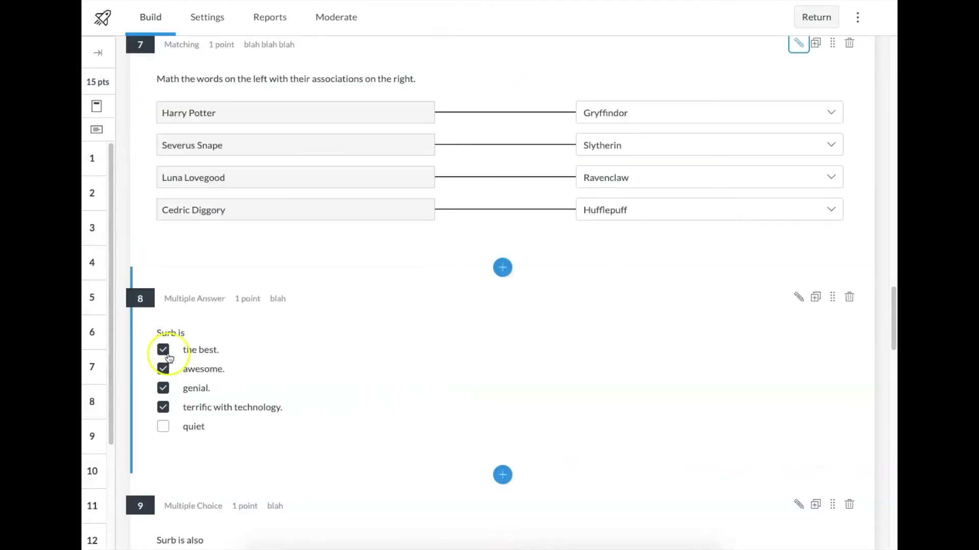
click(798, 297)
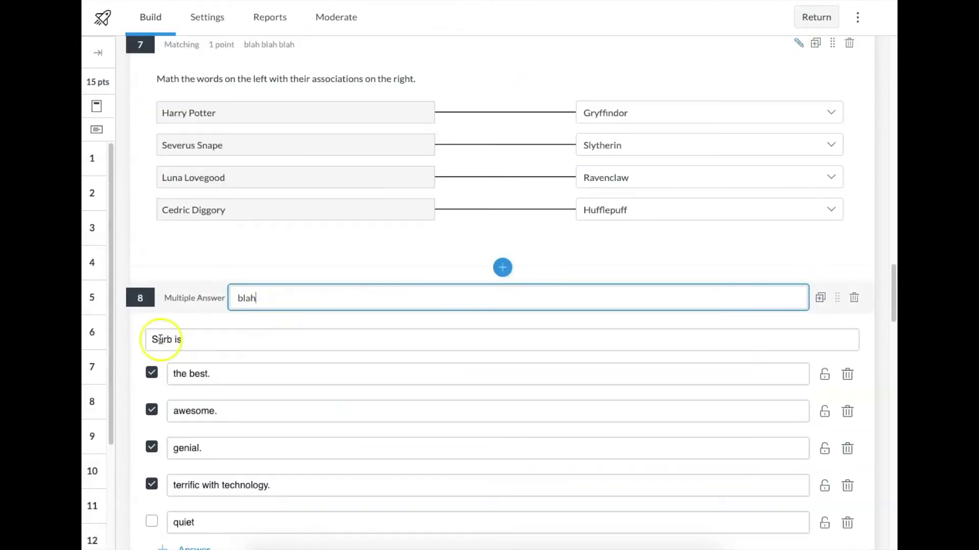
scroll(203, 348, down, 2)
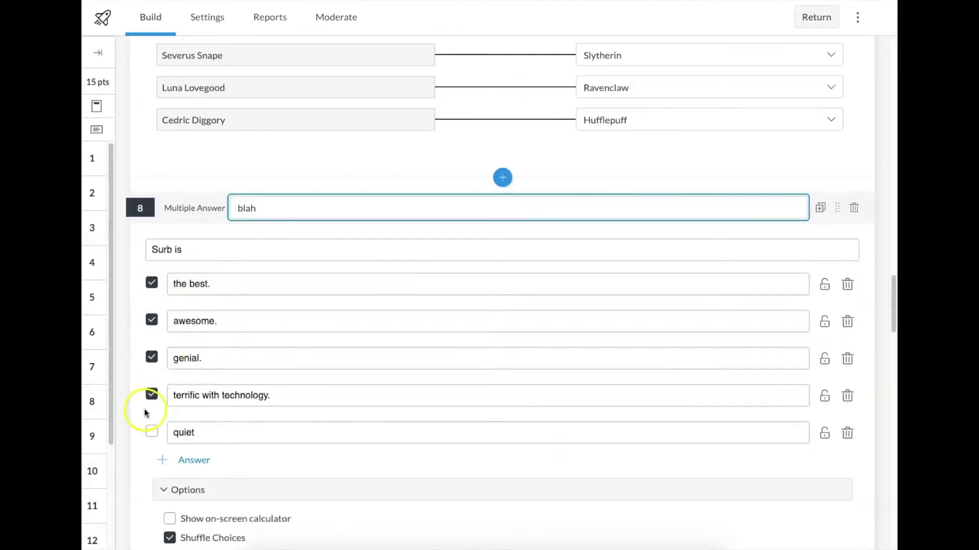
scroll(260, 410, down, 2)
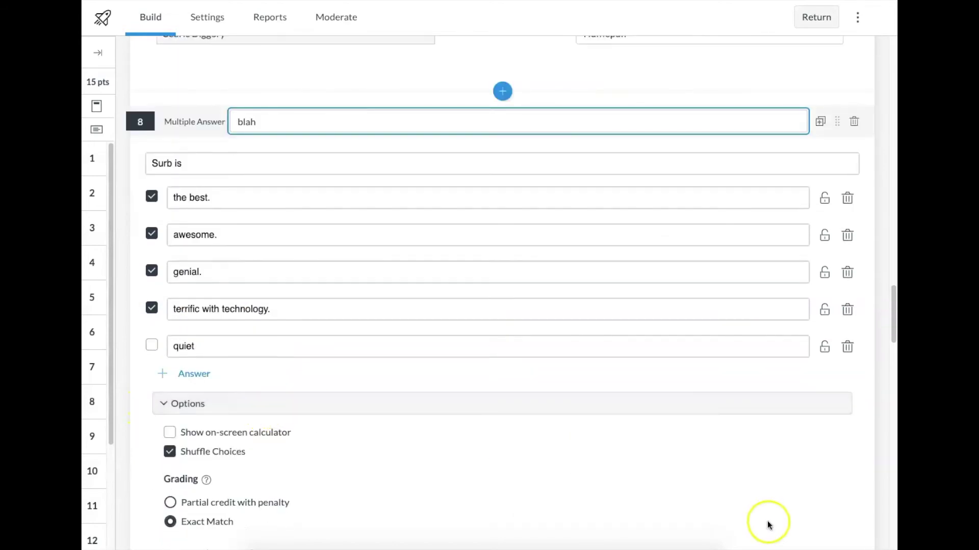
Review the Multiple Answer question's shuffle and grading options, and save the question.
scroll(785, 510, down, 2)
scroll(808, 500, down, 2)
click(846, 481)
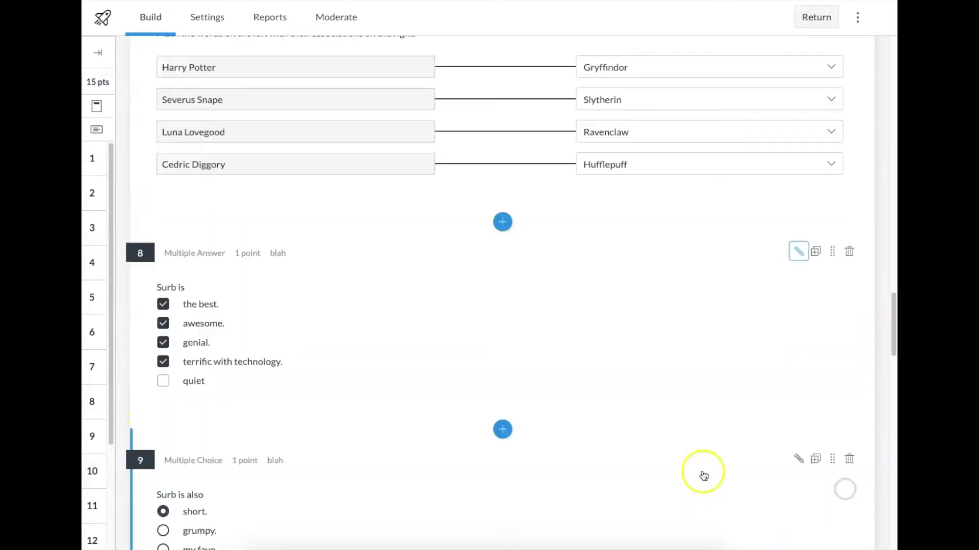
Open the Multiple Choice question for editing, mark "my fave." as the correct answer, and check the question options.
scroll(307, 423, down, 3)
click(799, 308)
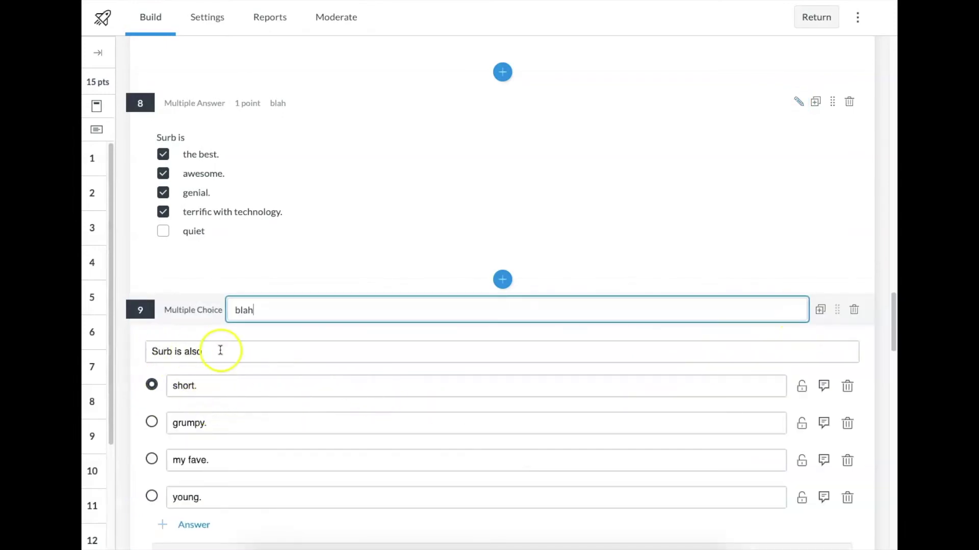
click(153, 459)
scroll(280, 397, down, 5)
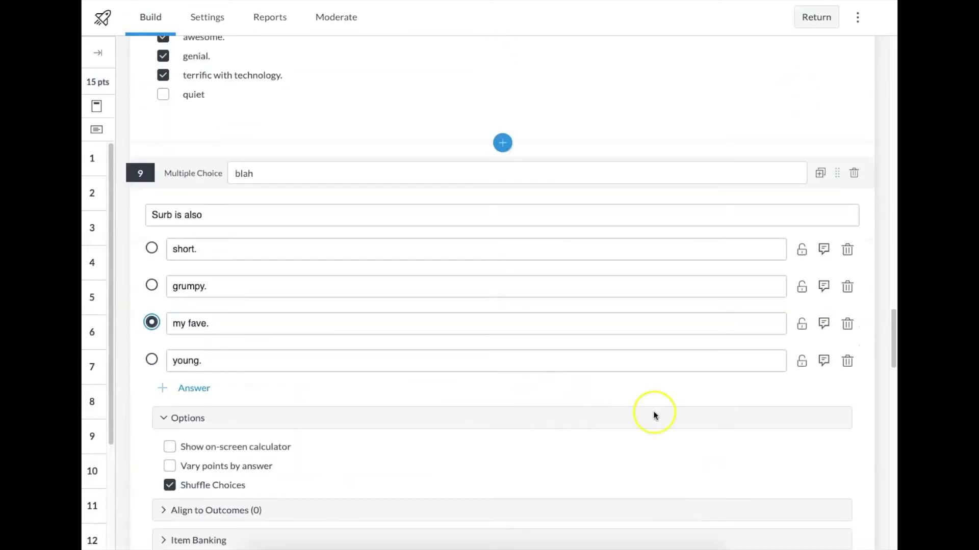
Save the Multiple Choice question, and review and save the Numeric question's exact-response answers and calculator option.
click(855, 510)
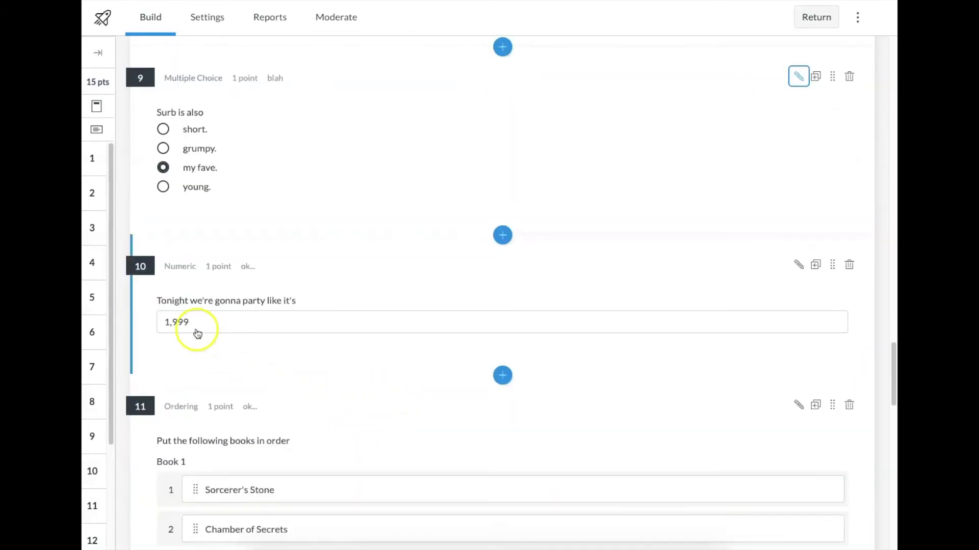
click(798, 265)
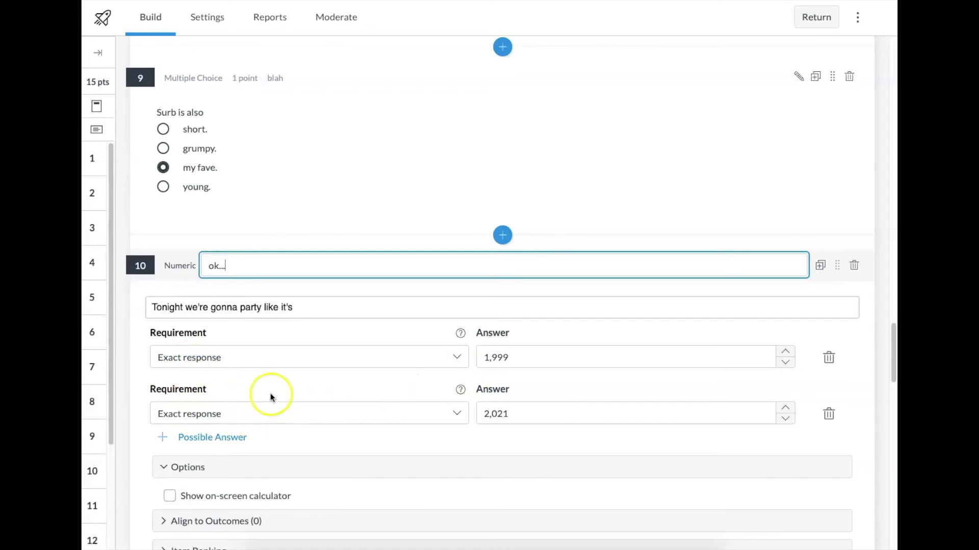
scroll(344, 417, down, 1)
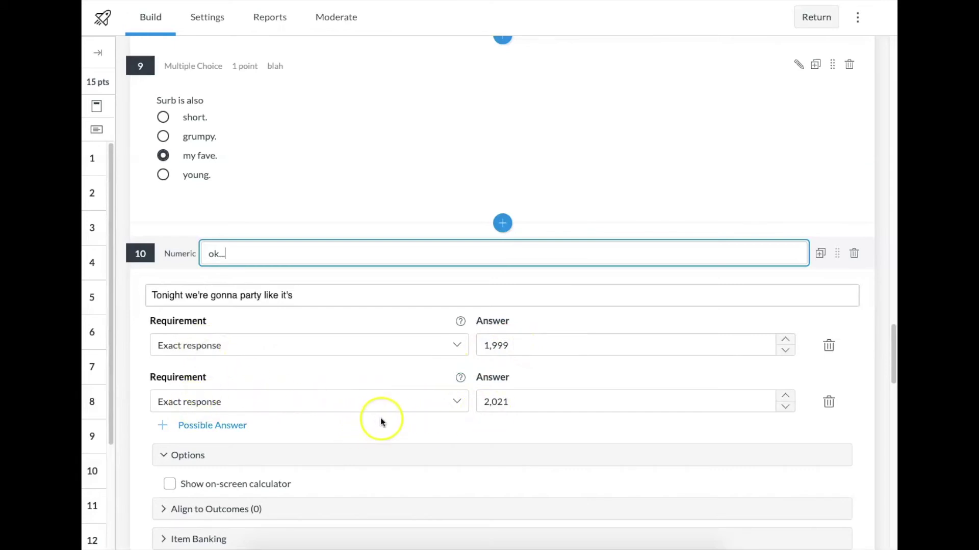
scroll(378, 422, down, 3)
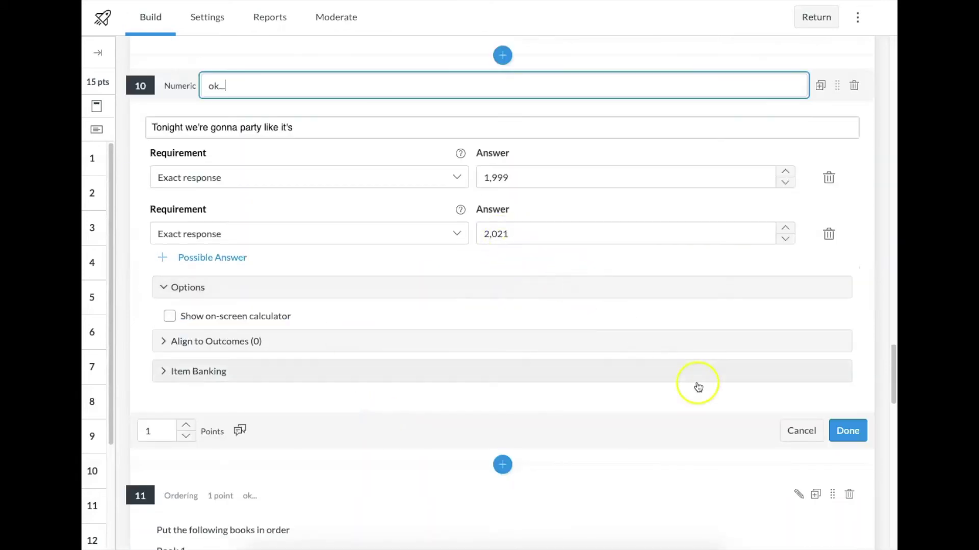
click(848, 431)
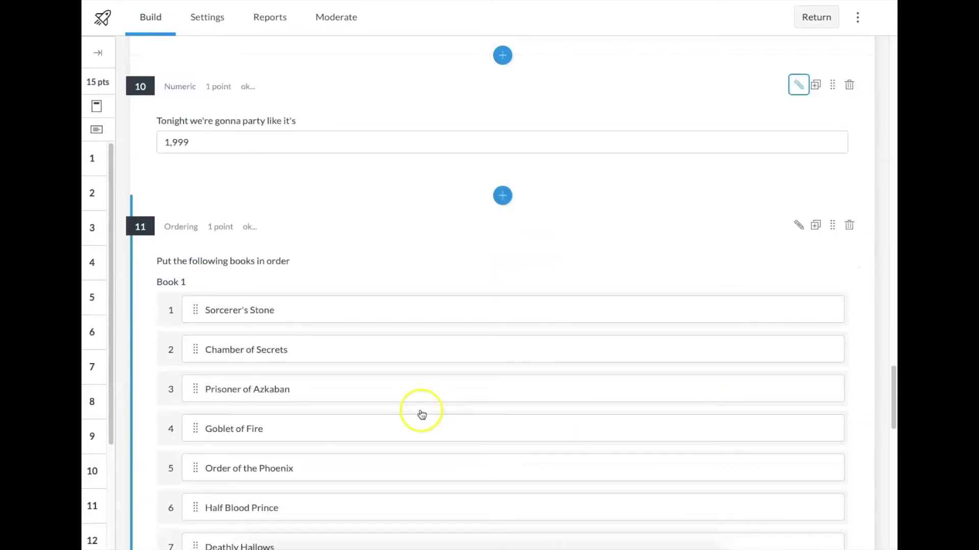
Open the Ordering question for editing, review its book order, labels and display options, and save the question.
scroll(420, 412, down, 2)
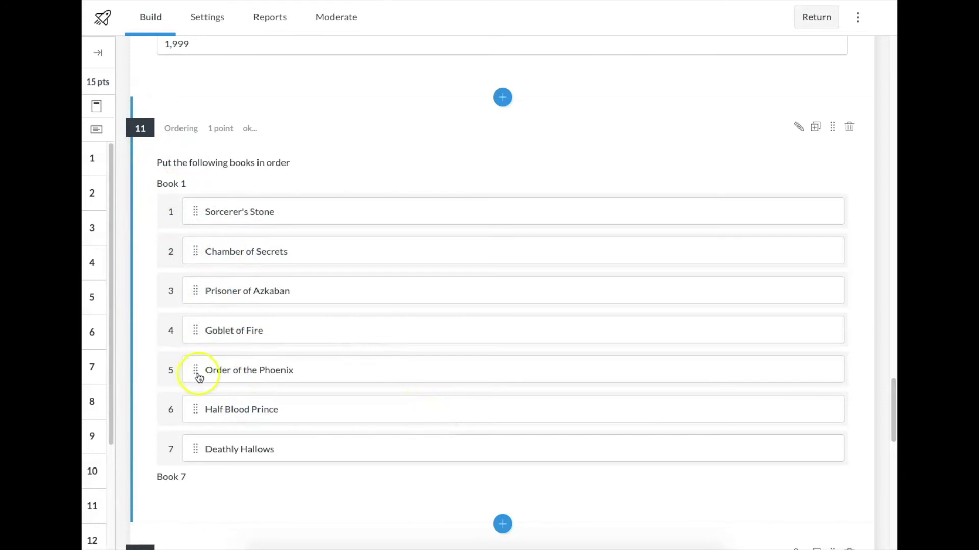
click(798, 127)
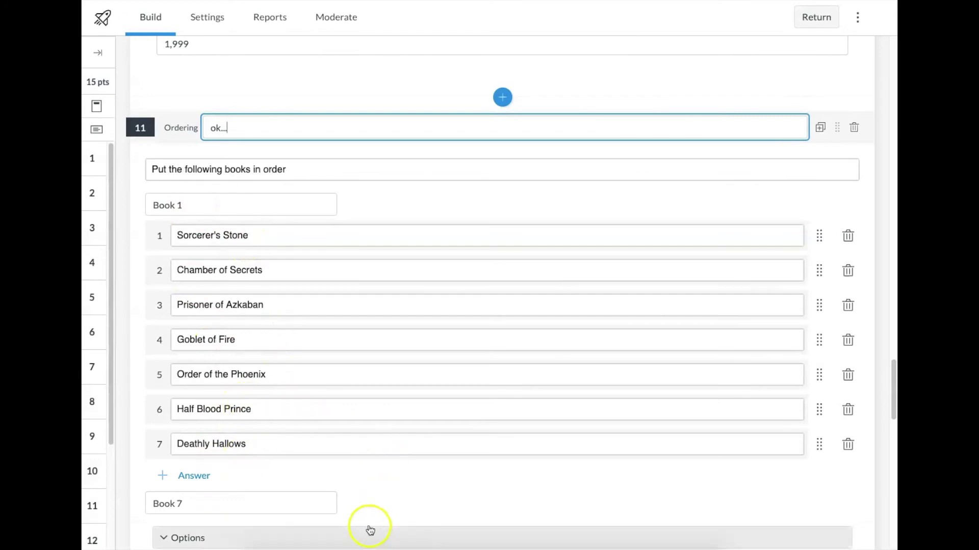
scroll(372, 437, down, 5)
scroll(367, 432, up, 3)
scroll(367, 432, down, 2)
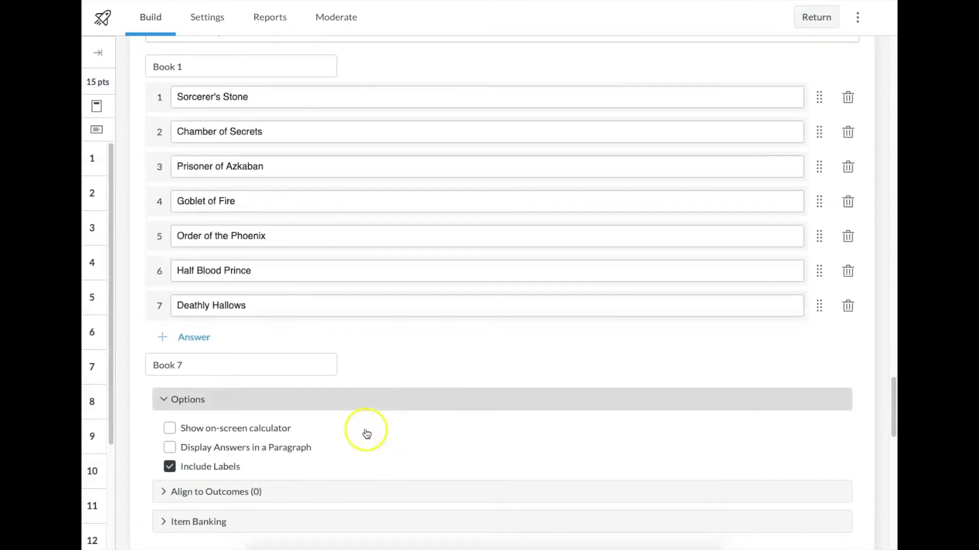
scroll(655, 491, down, 1)
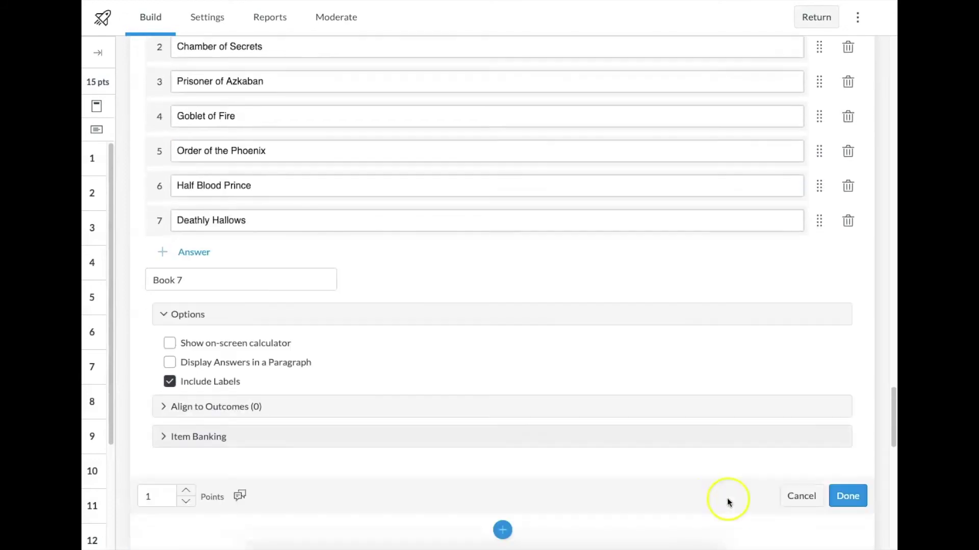
click(845, 497)
Open the True or False question for editing, review its answer and calculator option, and save the question.
scroll(584, 409, down, 8)
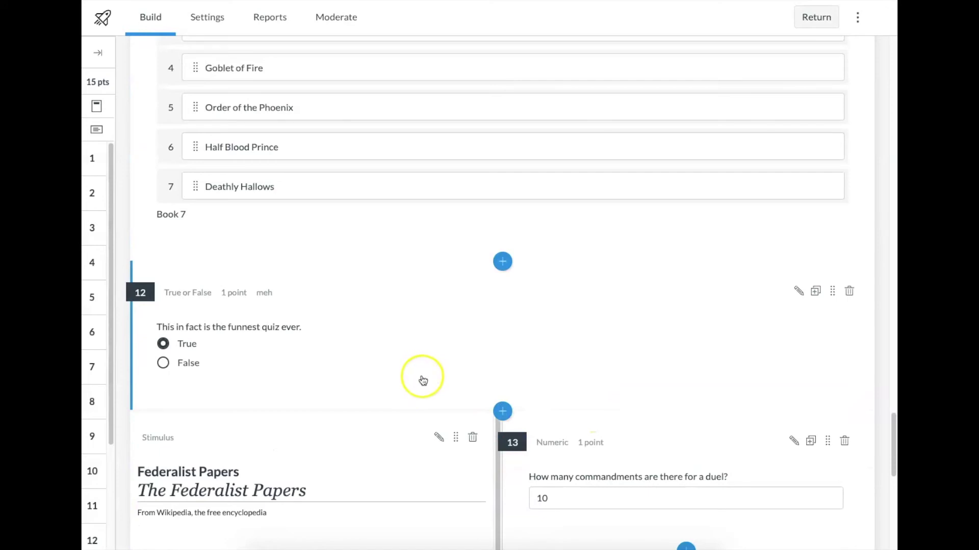
click(799, 290)
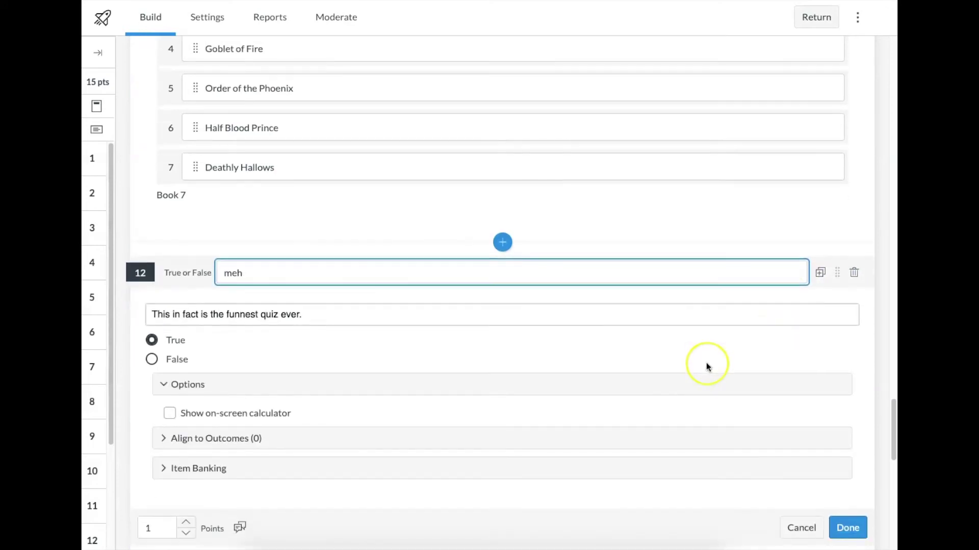
click(848, 528)
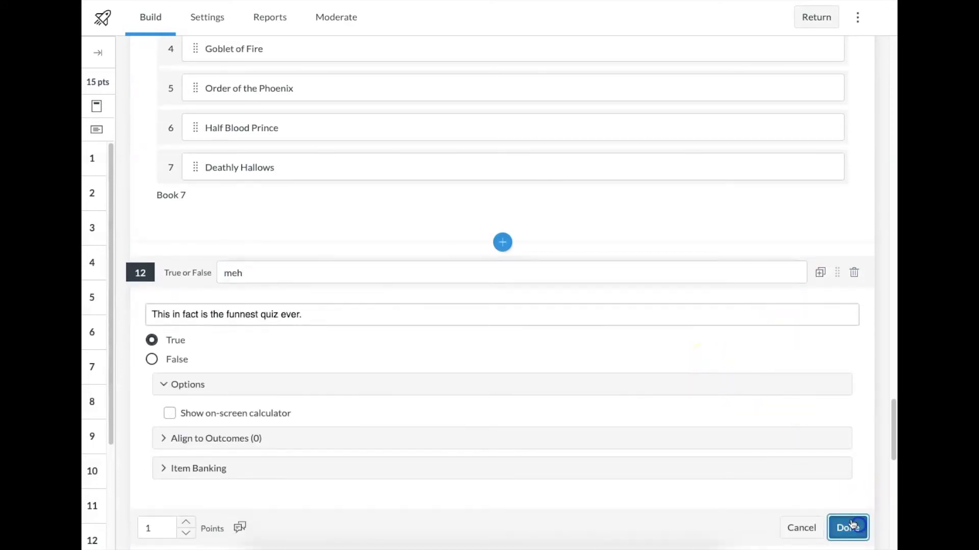
Open the Federalist Papers stimulus for editing and examine its title, instructions, content and source URL fields.
scroll(620, 385, down, 3)
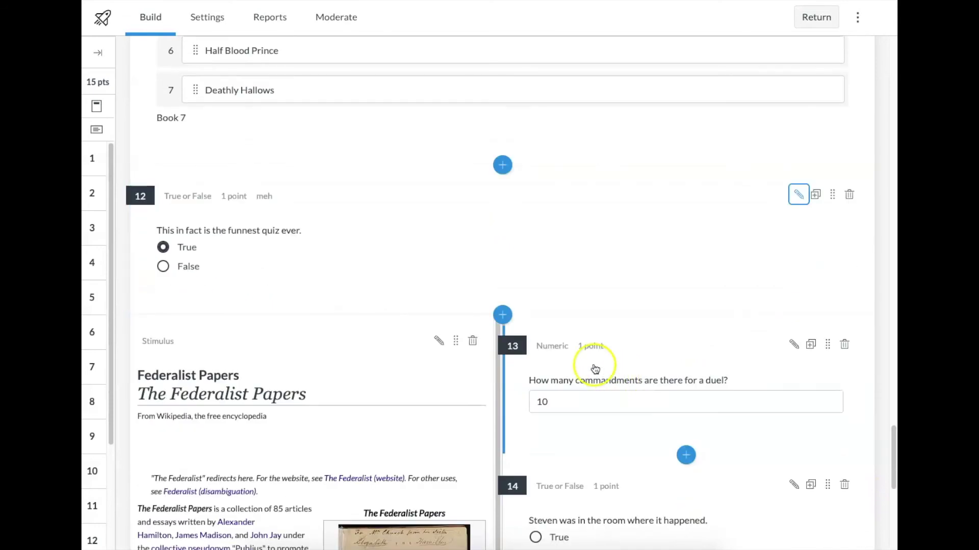
scroll(588, 362, down, 3)
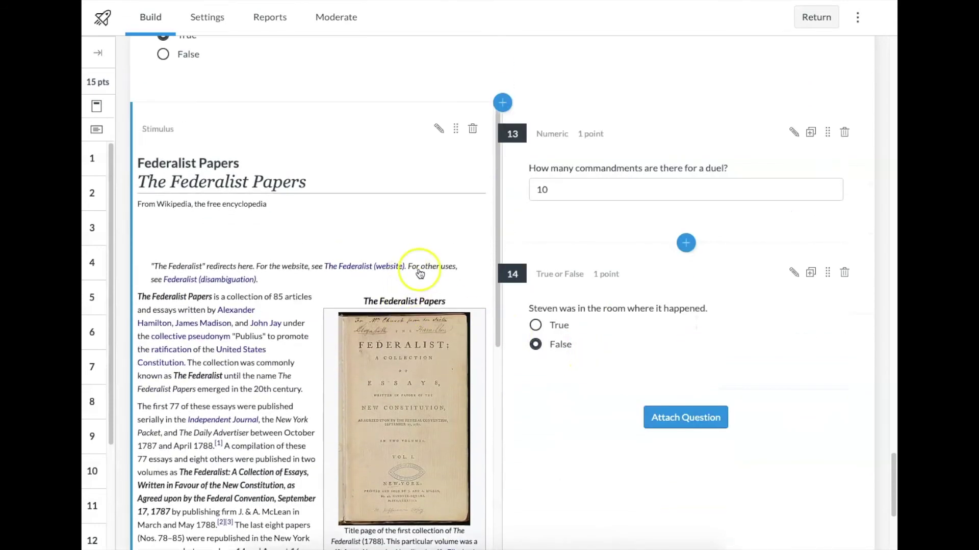
scroll(642, 295, down, 1)
scroll(641, 296, down, 1)
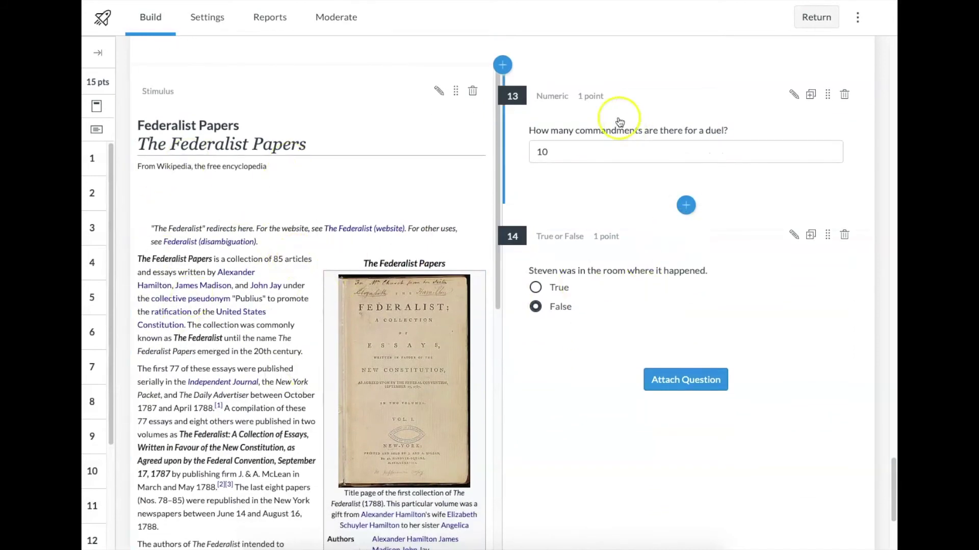
click(439, 91)
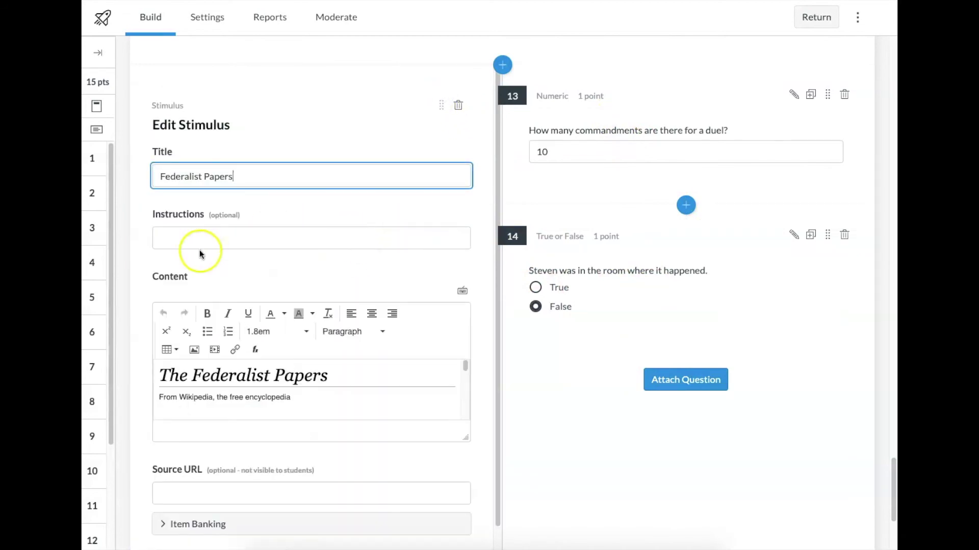
scroll(230, 230, down, 1)
scroll(231, 229, down, 1)
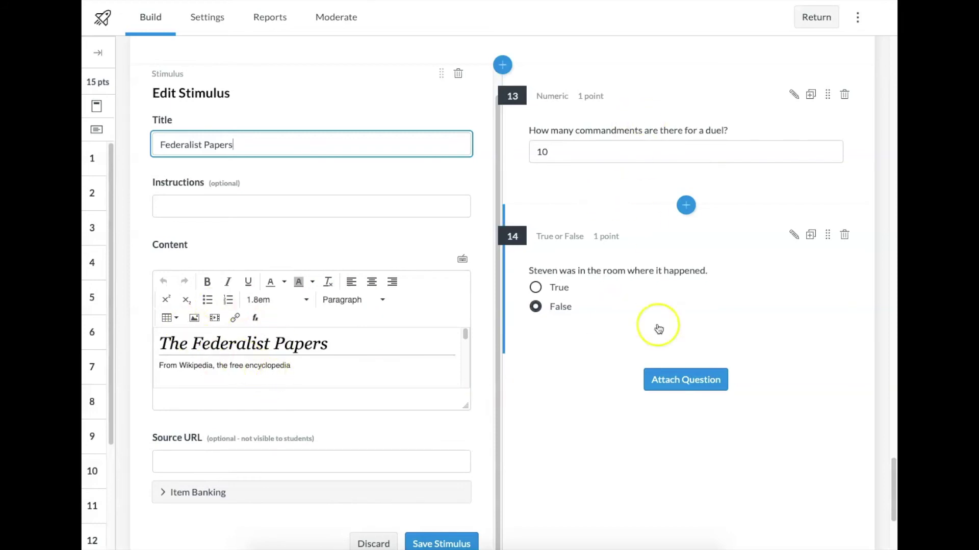
Examine the question types that can be attached to the Federalist Papers stimulus, and look through its passage.
click(685, 382)
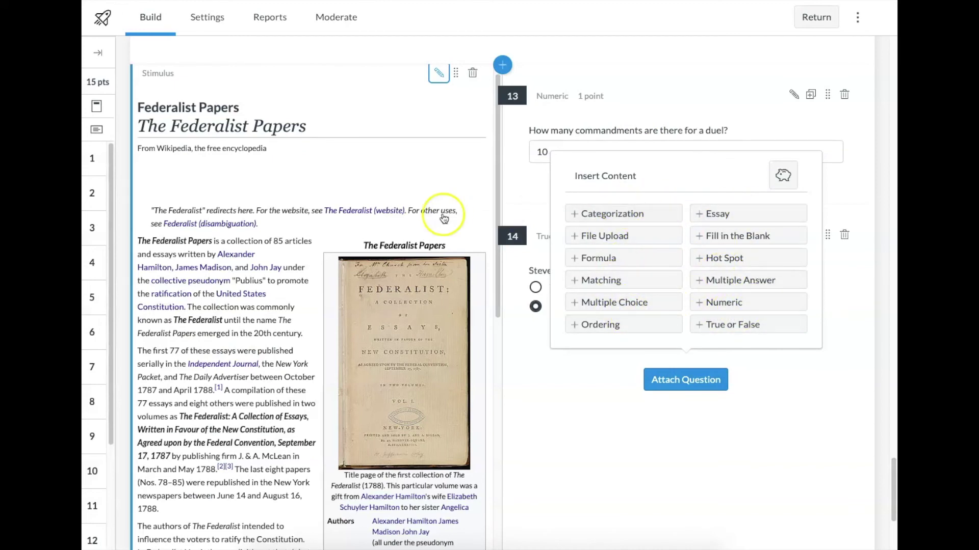
scroll(329, 249, down, 1)
scroll(329, 249, down, 1)
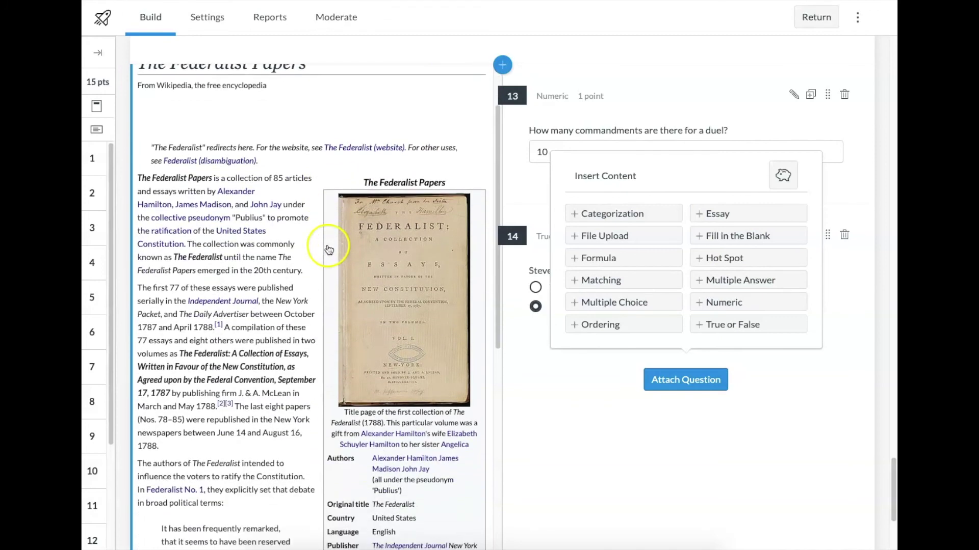
scroll(386, 260, down, 2)
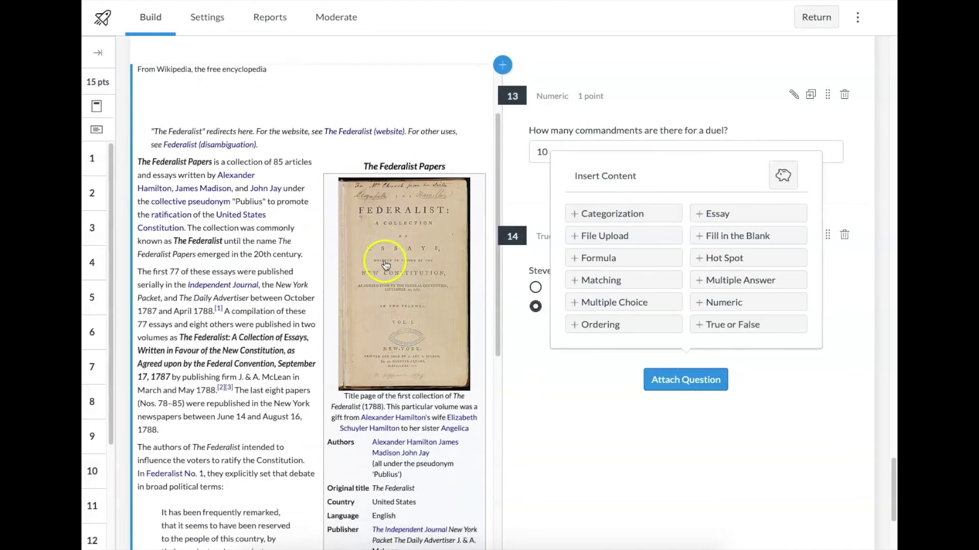
scroll(383, 263, down, 1)
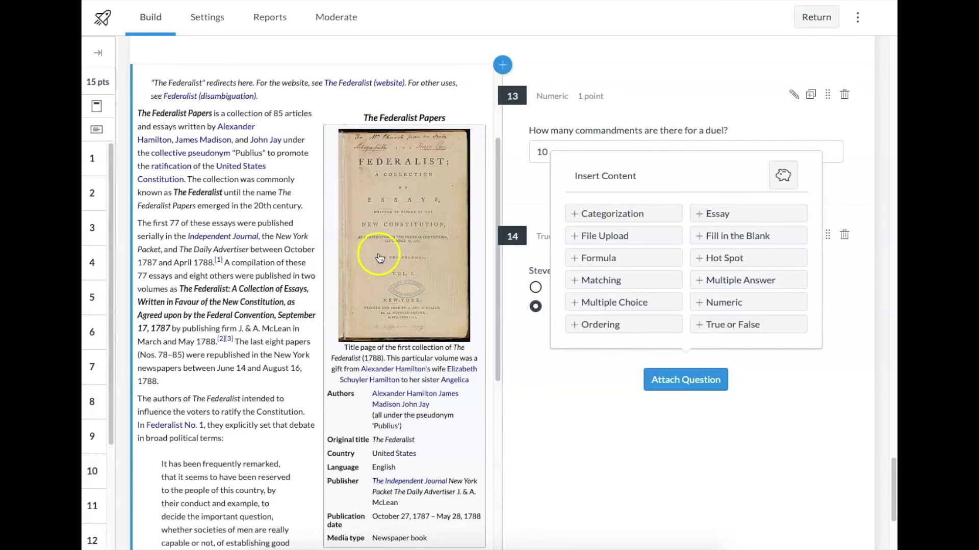
scroll(509, 288, down, 4)
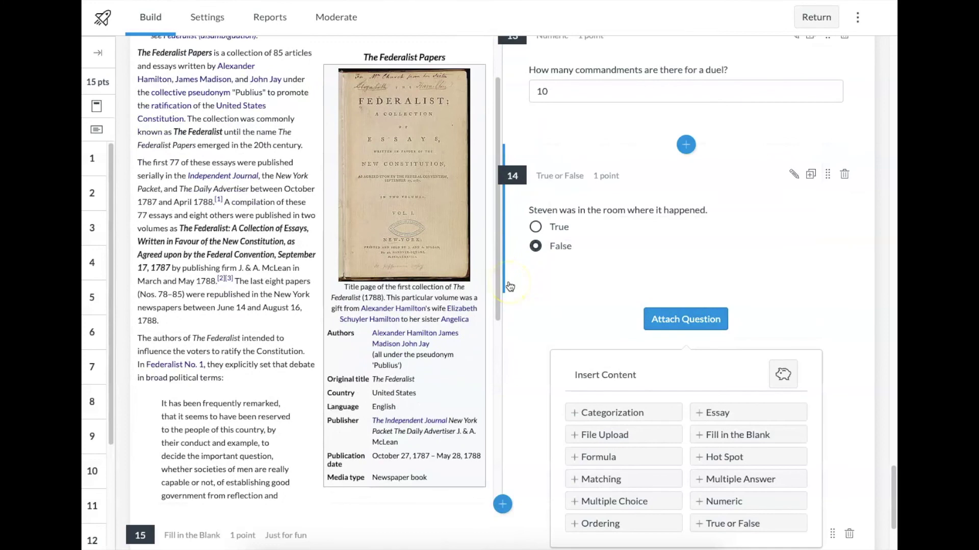
scroll(509, 287, down, 5)
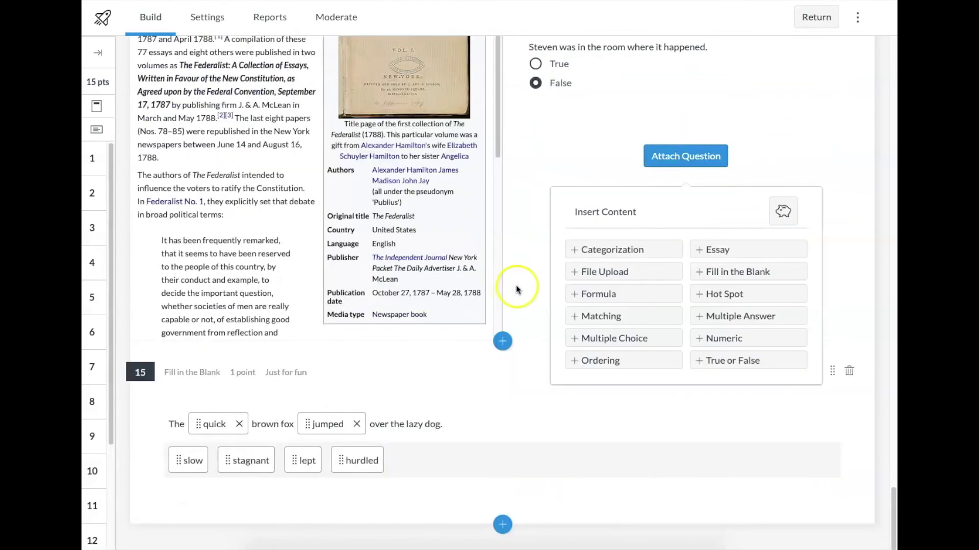
Look through the whole quiz from its last question back to the title, and open and close the instructions editor.
scroll(795, 153, up, 20)
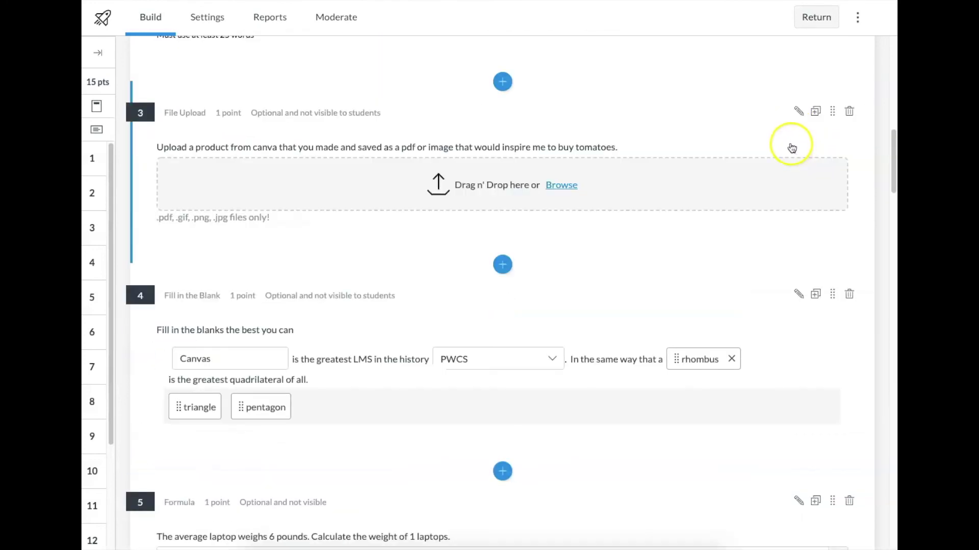
scroll(721, 160, down, 20)
scroll(786, 146, up, 12)
scroll(652, 166, down, 10)
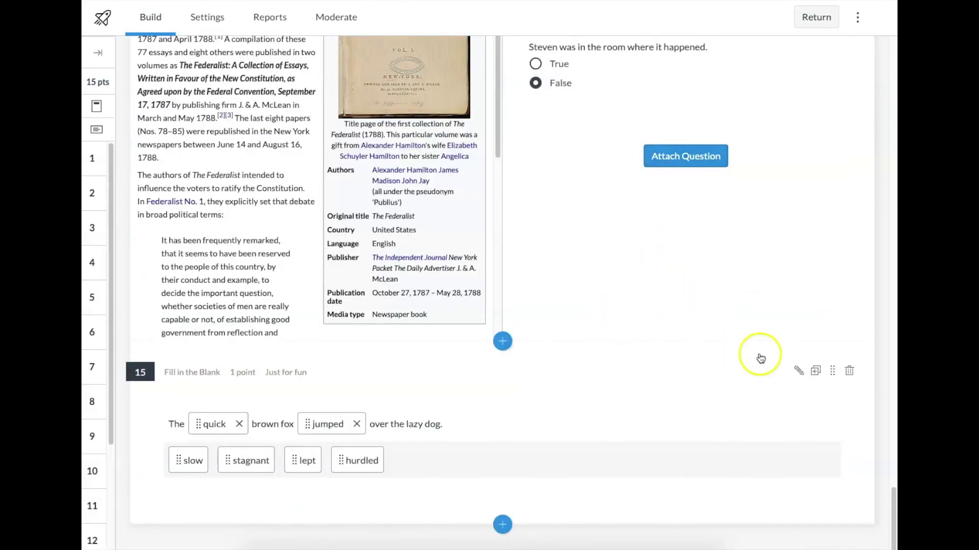
scroll(775, 331, up, 20)
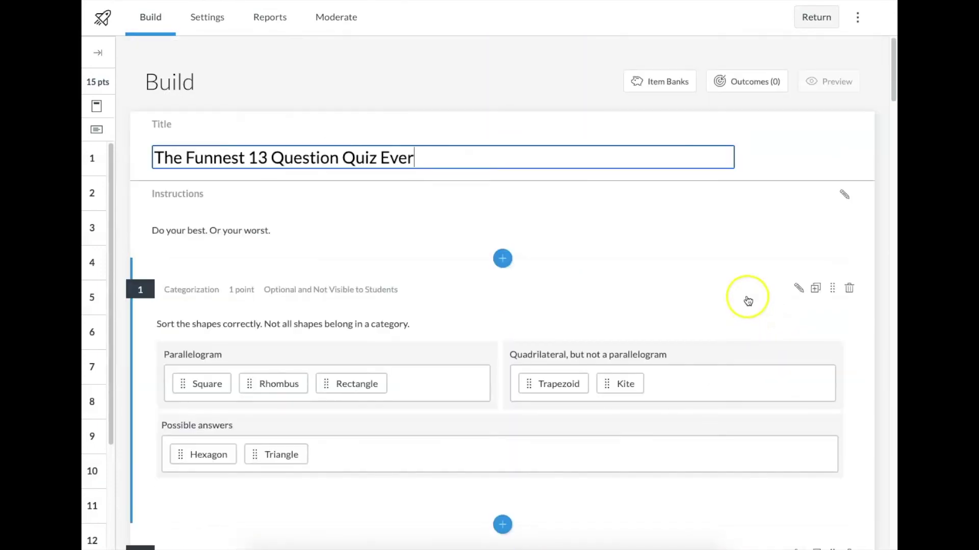
click(510, 214)
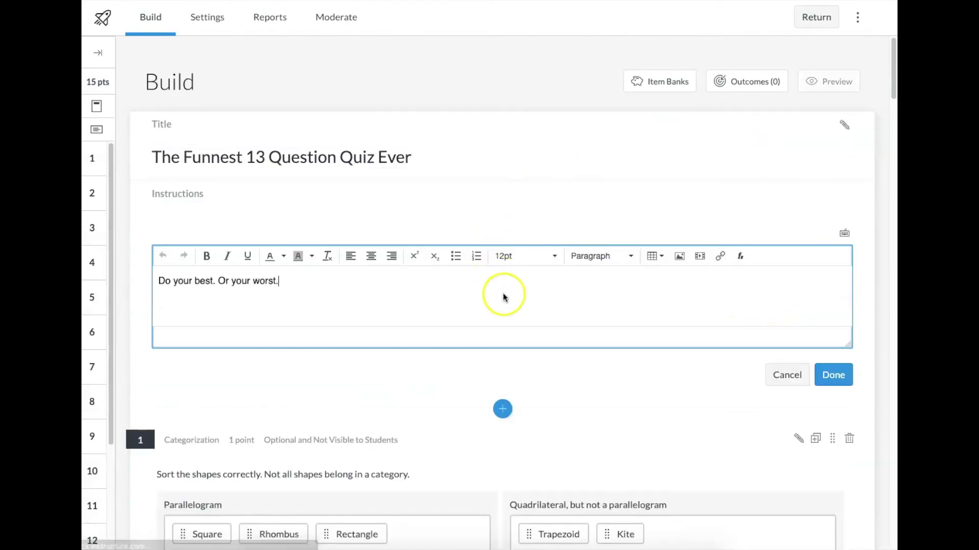
click(833, 375)
Preview the quiz and sort Kite and Rhombus into Parallelogram and Trapezoid into Quadrilateral, but not a parallelogram.
click(828, 81)
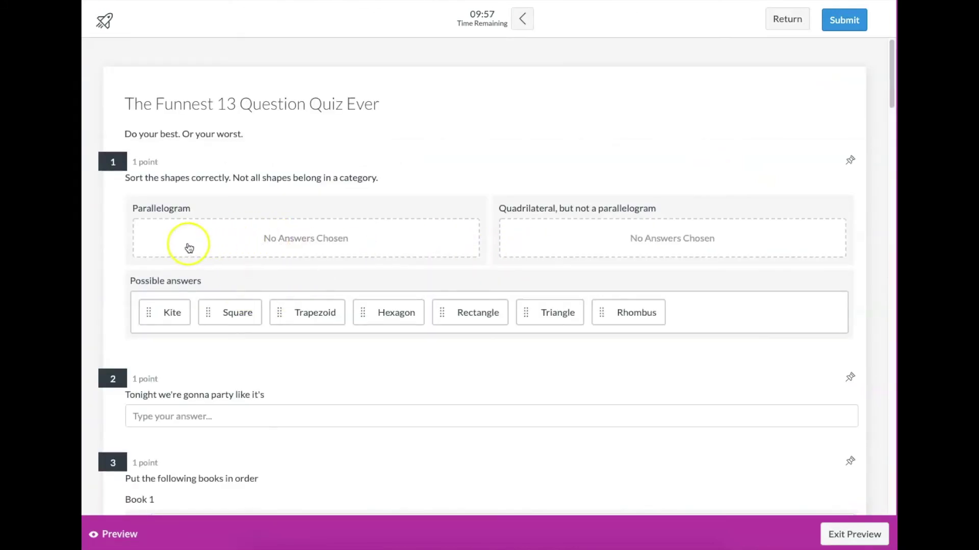
drag(163, 318, 229, 245)
drag(236, 312, 574, 231)
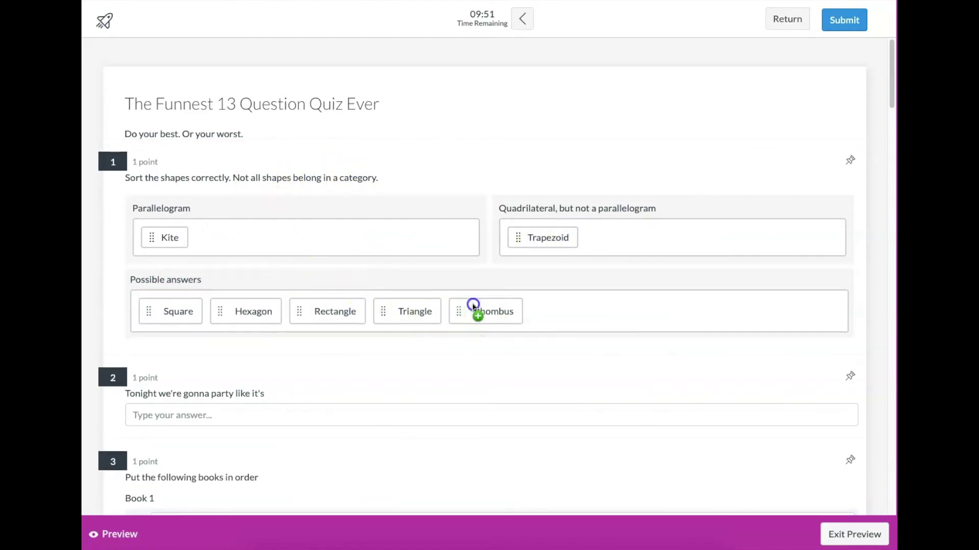
drag(484, 314, 383, 245)
Answer 18 for the laptop weight question, and fill the first blank of question 7 with Canvas and its last blank with triangle.
scroll(437, 326, down, 2)
click(280, 336)
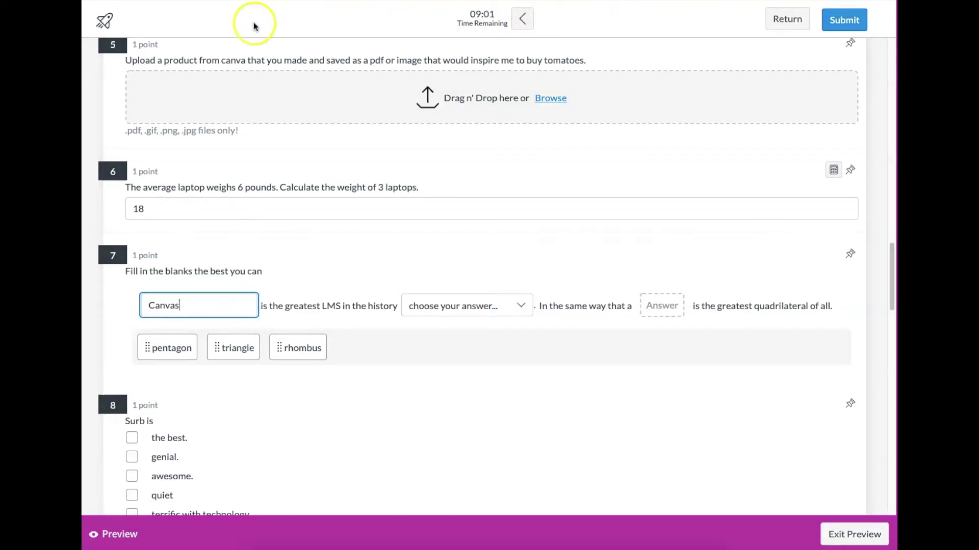
click(490, 306)
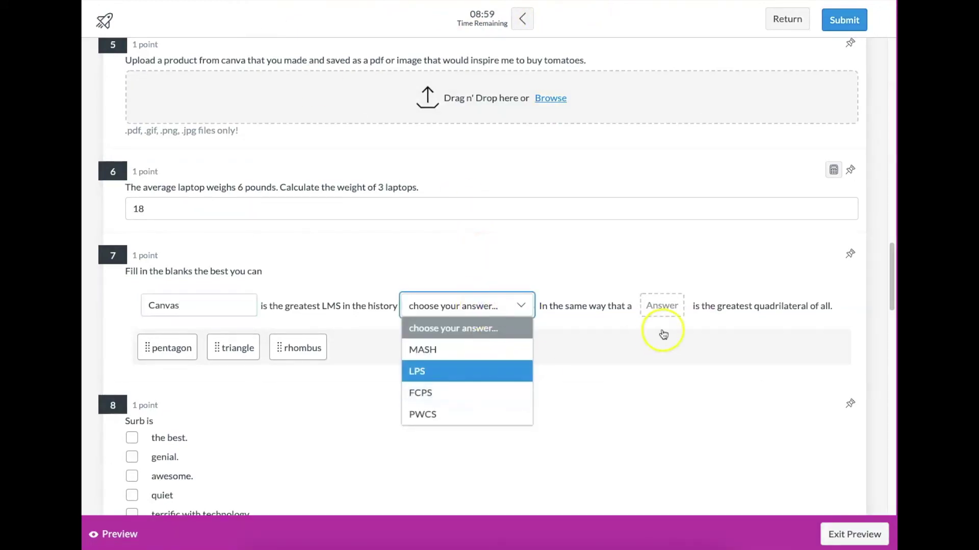
click(662, 306)
drag(231, 349, 650, 303)
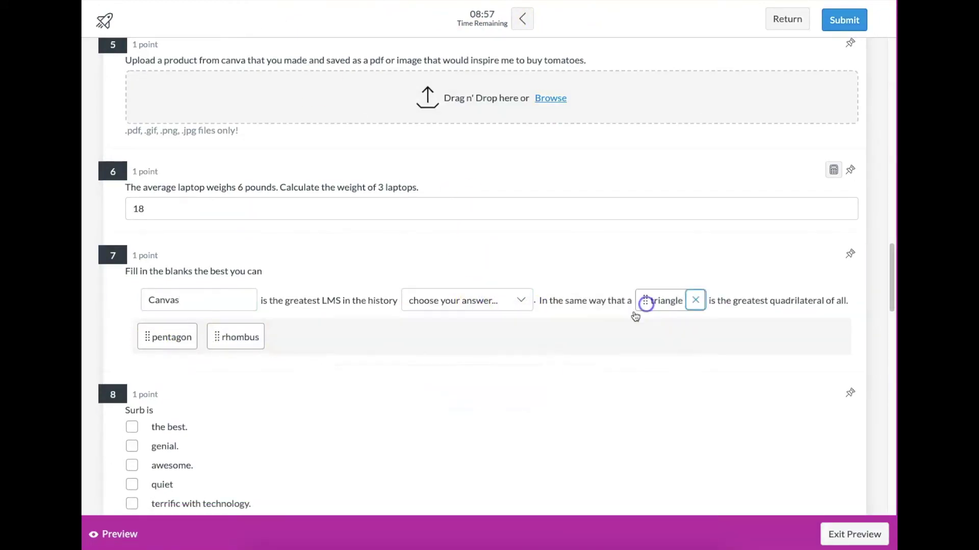
Select "the best.", "awesome." and "terrific with technology." as the answers to the "Surb is" question.
scroll(346, 443, down, 3)
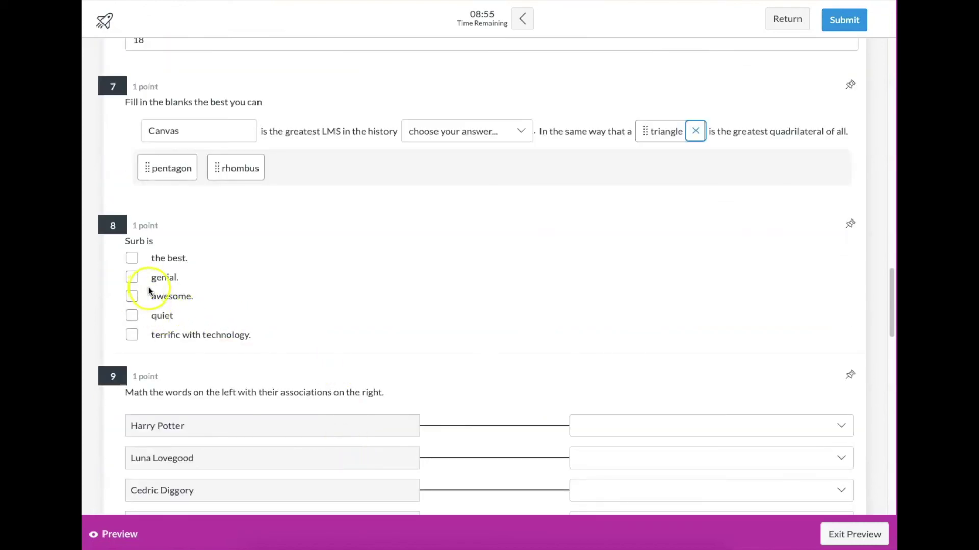
scroll(137, 270, down, 2)
click(131, 221)
click(132, 184)
click(131, 145)
Match both Harry Potter and Severus Snape with Slytherin in the matching question.
scroll(580, 308, down, 1)
click(633, 246)
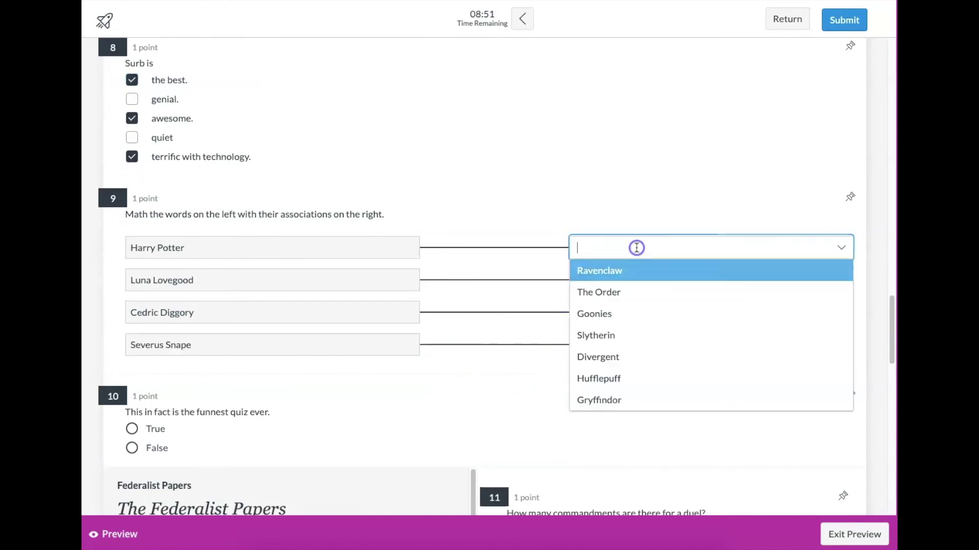
click(625, 336)
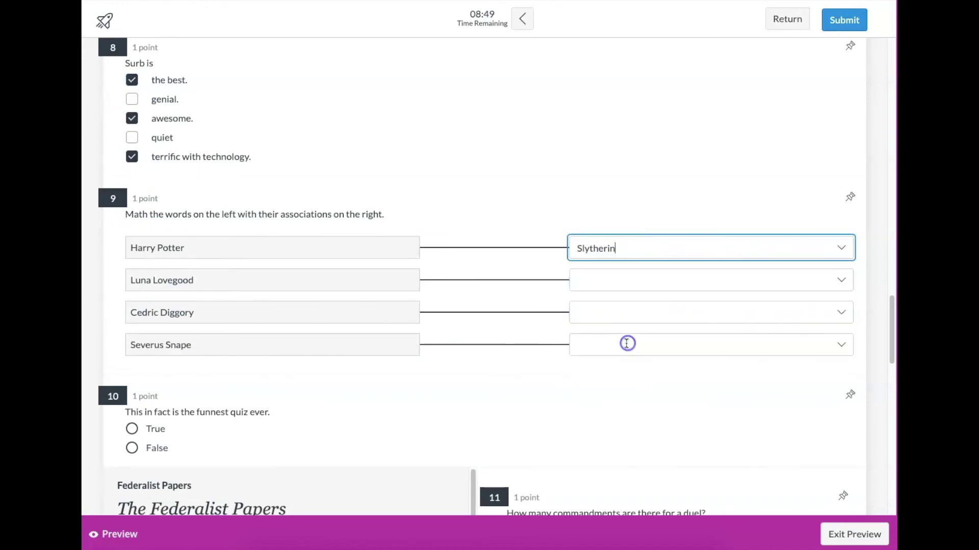
click(623, 350)
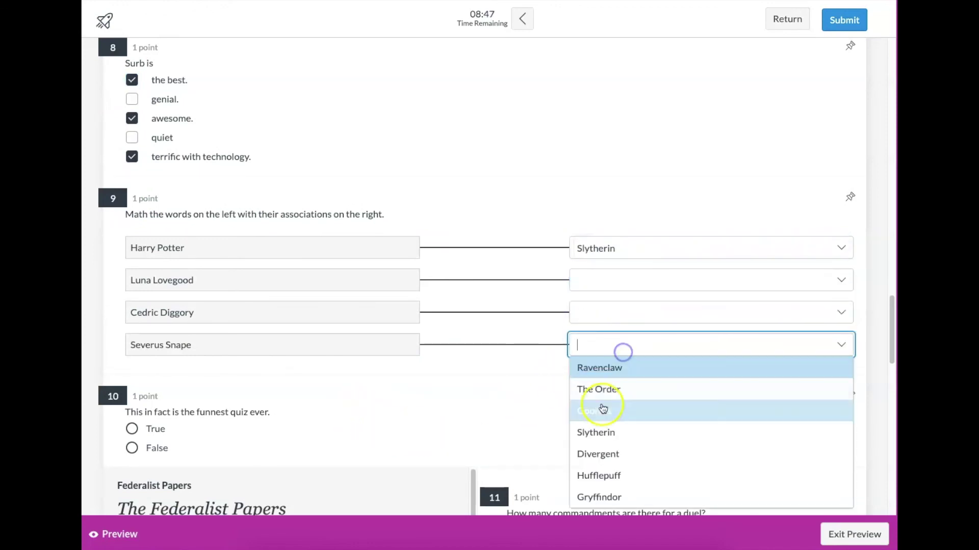
click(620, 437)
Review the Federalist Papers stimulus and its attached questions in the preview, and exit the preview.
scroll(338, 448, down, 2)
scroll(204, 408, down, 3)
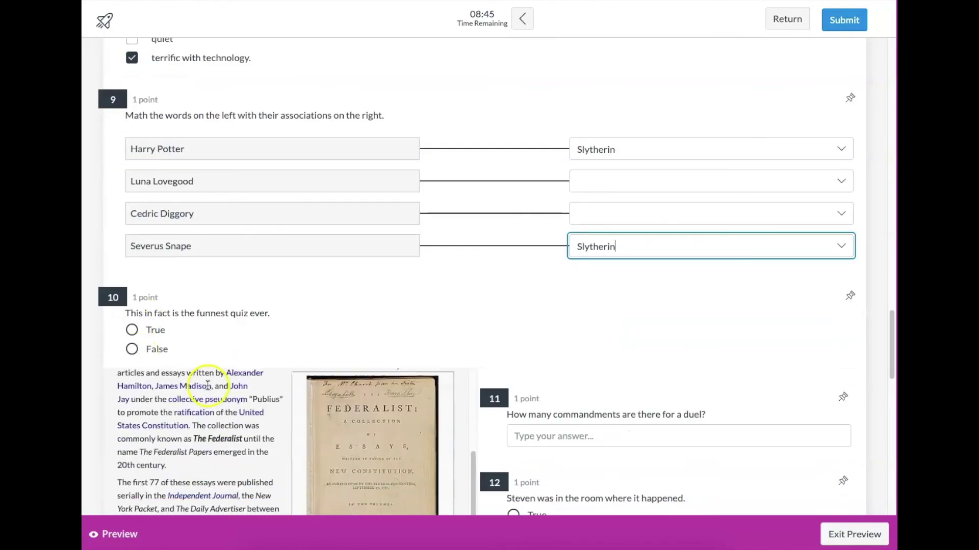
scroll(608, 300, down, 6)
scroll(544, 320, down, 1)
click(846, 535)
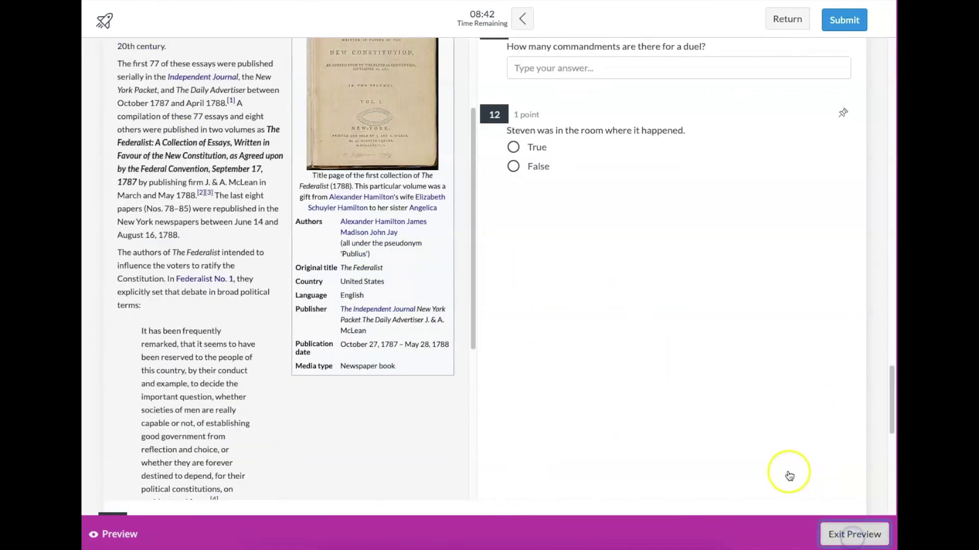